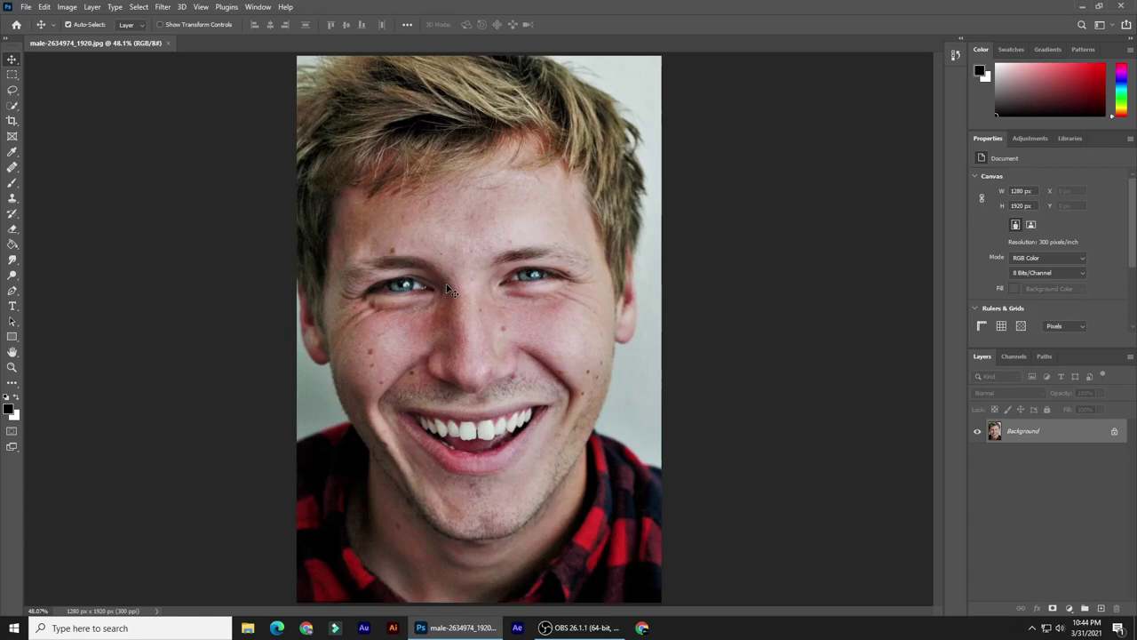
# Check the Image Size settings and close them without changes.
pyautogui.press('ctrl')
pyautogui.hotkey('ctrl', 'alt', 'i')
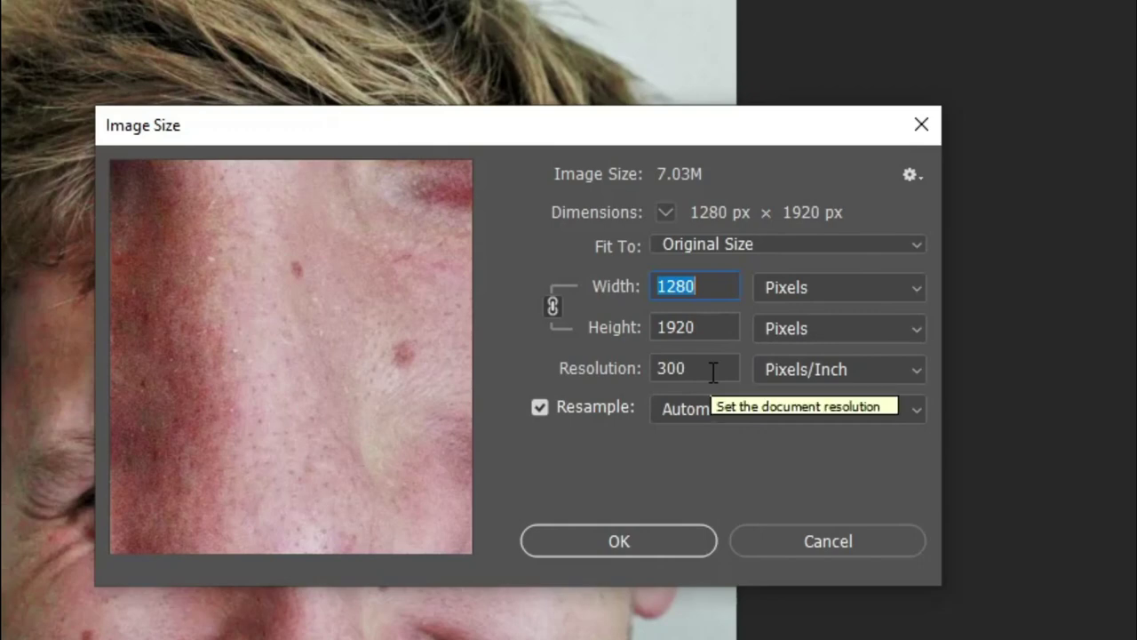
pyautogui.click(627, 541)
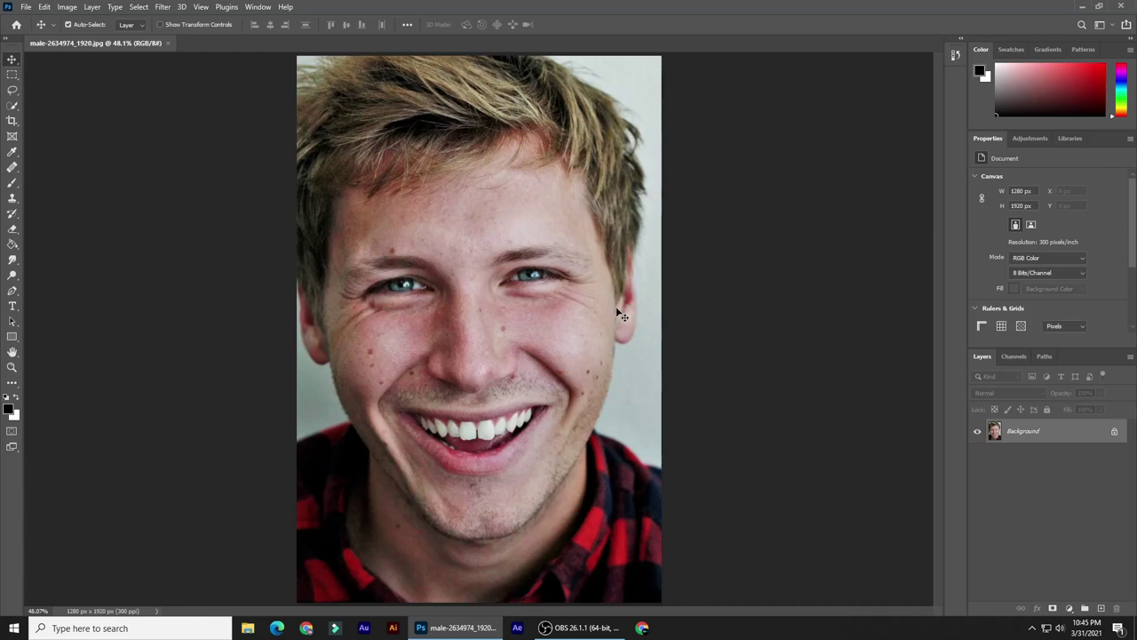
# Select the man with Quick Selection's Select Subject and copy him to Layer 1 with Ctrl+J.
pyautogui.press('ctrl')
pyautogui.hotkey('ctrl', '+')
pyautogui.hotkey('ctrl', '-')
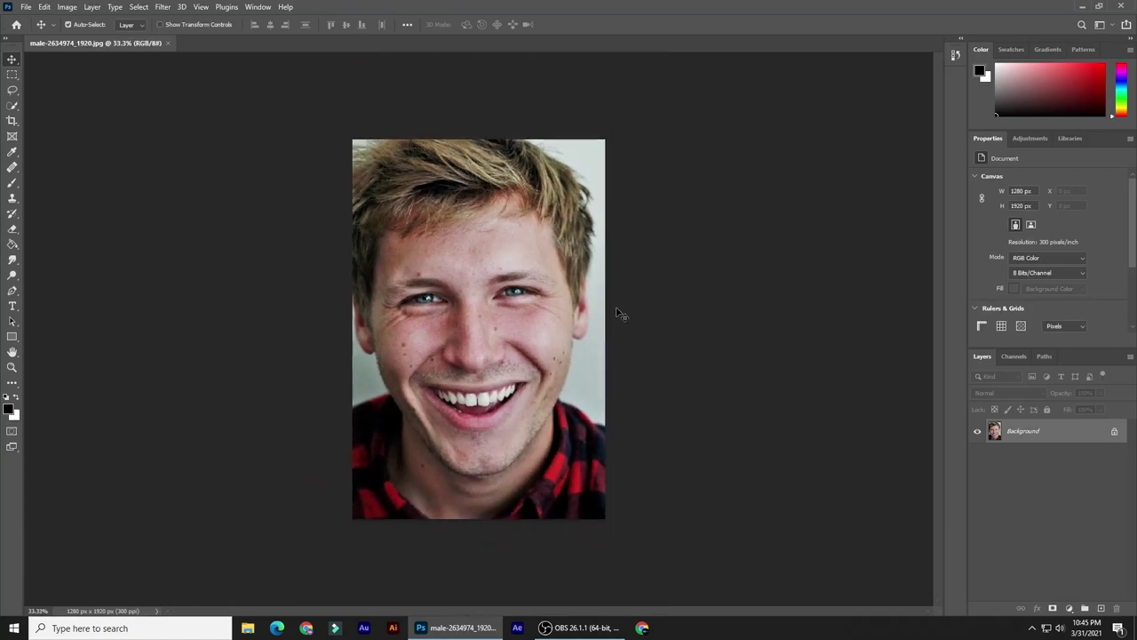
pyautogui.hotkey('ctrl', '0')
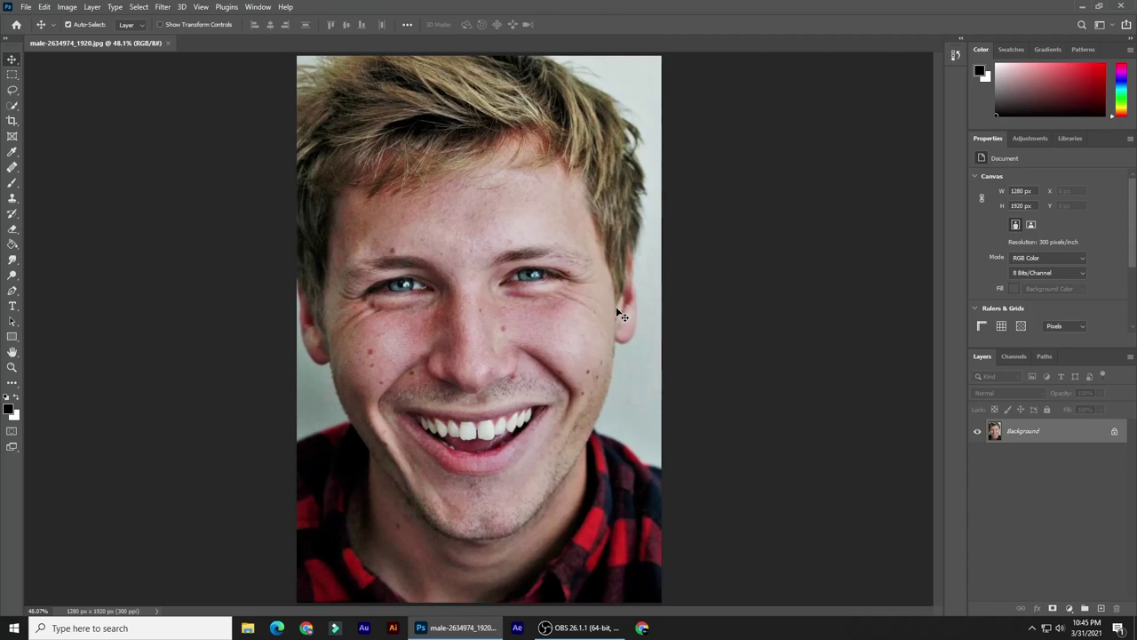
pyautogui.click(12, 105)
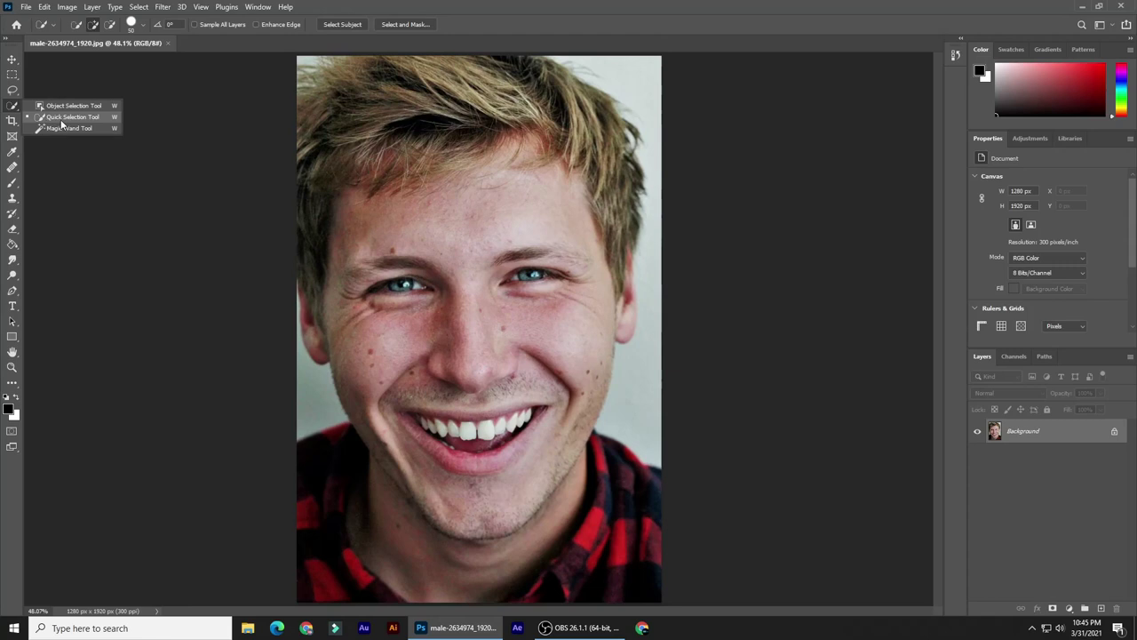
pyautogui.click(62, 119)
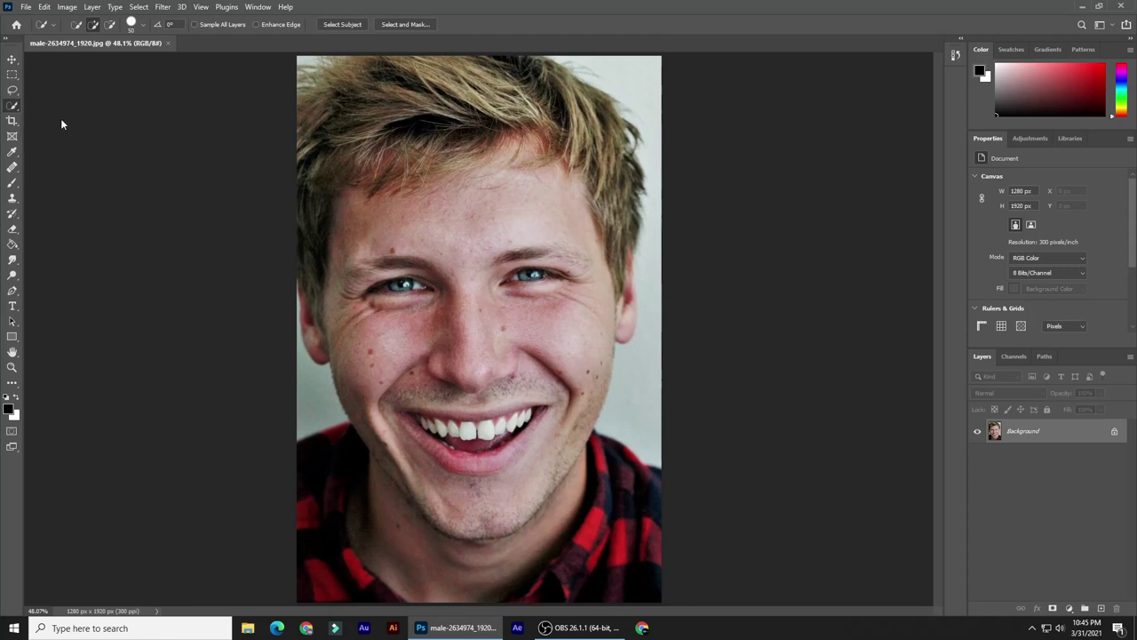
pyautogui.click(343, 24)
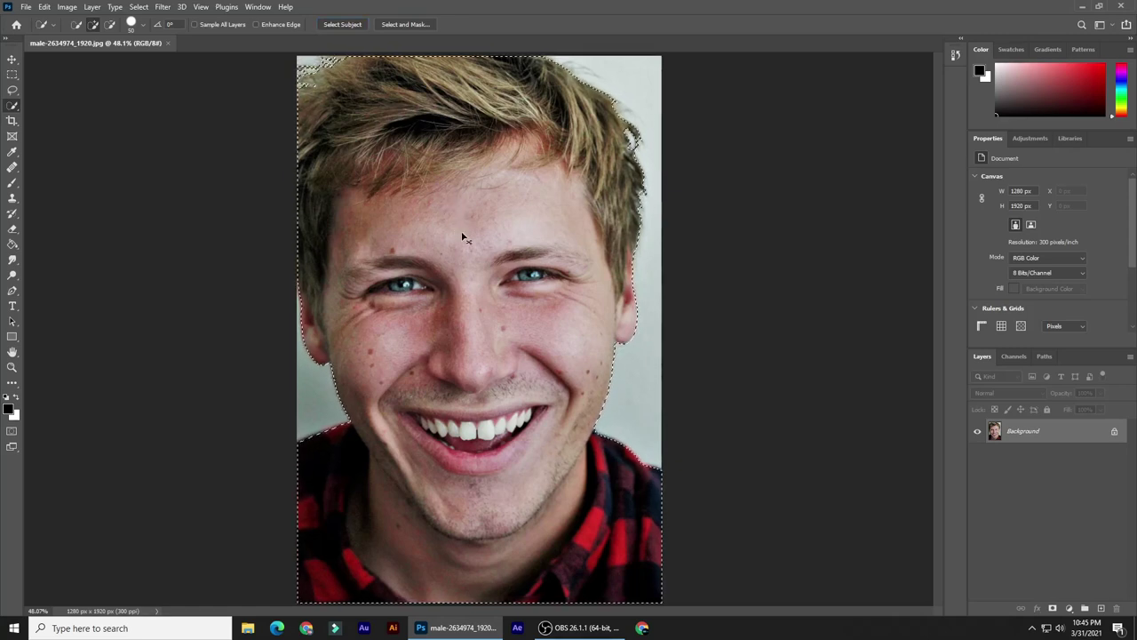
pyautogui.hotkey('ctrl', 'j')
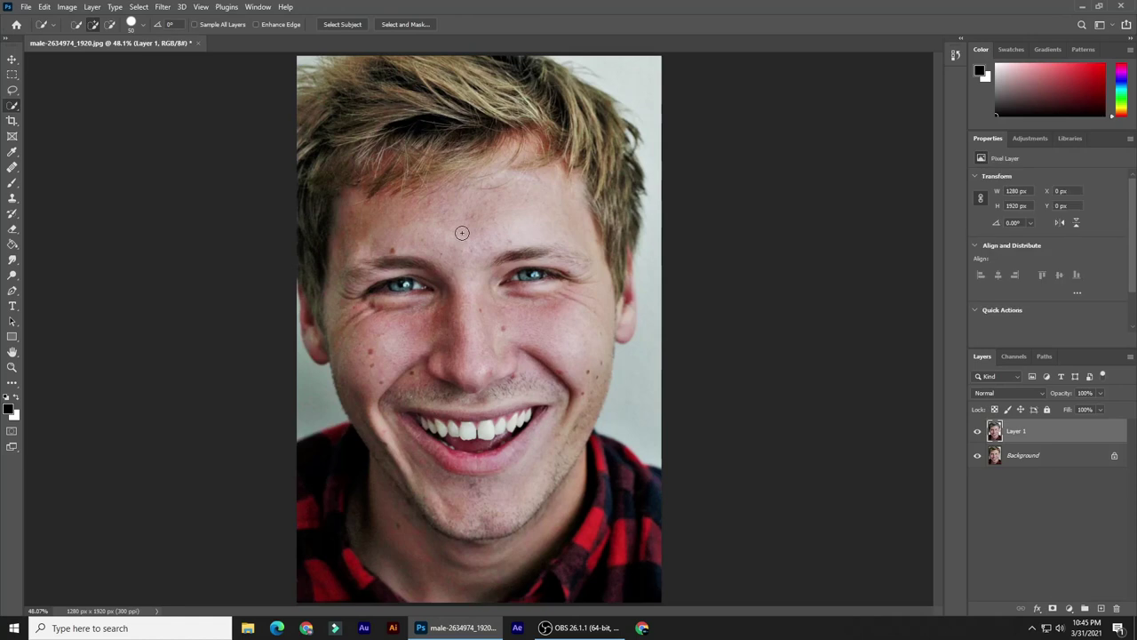
# Add a new layer below Layer 1 and set the foreground colour to grey #999797.
pyautogui.keyDown('ctrl'); pyautogui.click(1102, 610); pyautogui.keyUp('ctrl')
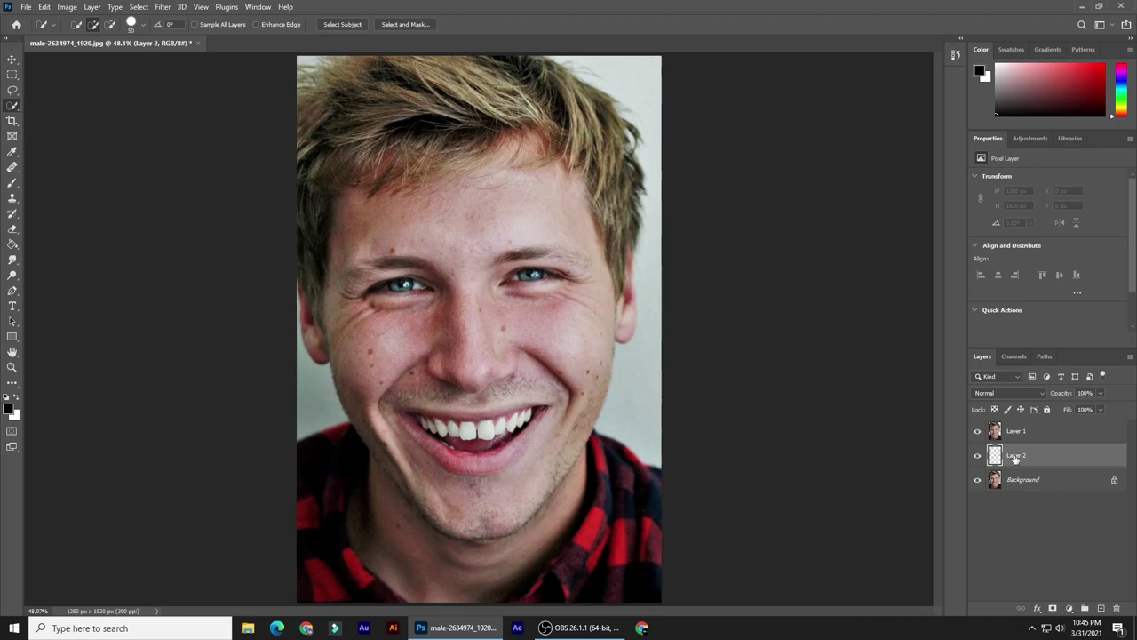
pyautogui.click(9, 408)
pyautogui.click(705, 282)
pyautogui.moveTo(704, 283); pyautogui.dragTo(705, 237)
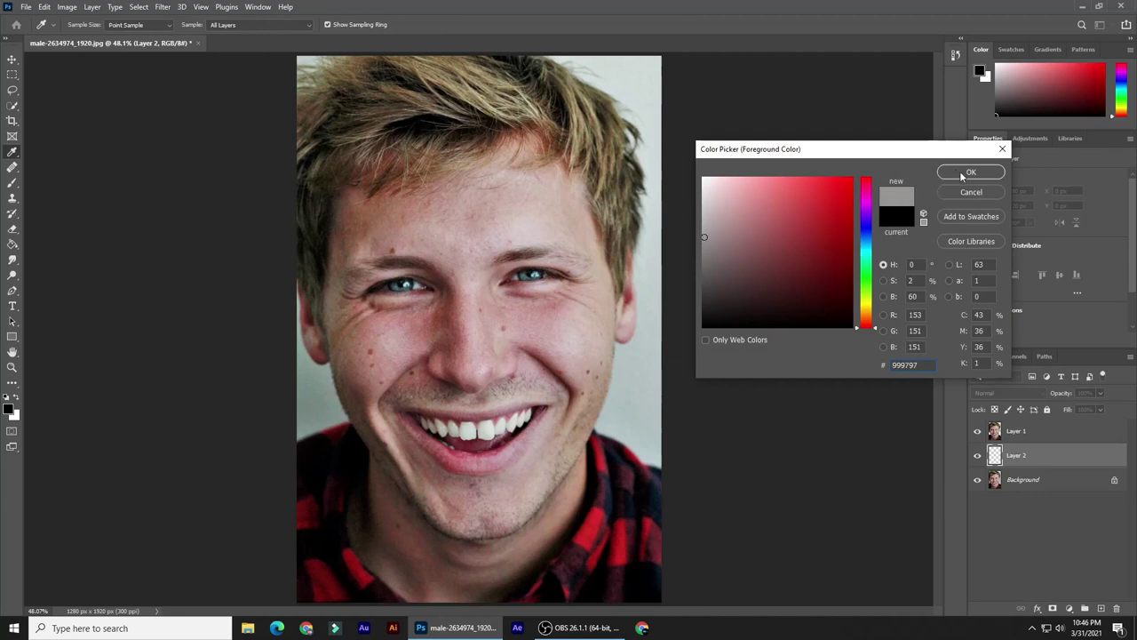
pyautogui.click(964, 172)
# Fill Layer 2 with the grey foreground and make Layer 1 active.
pyautogui.press('w')
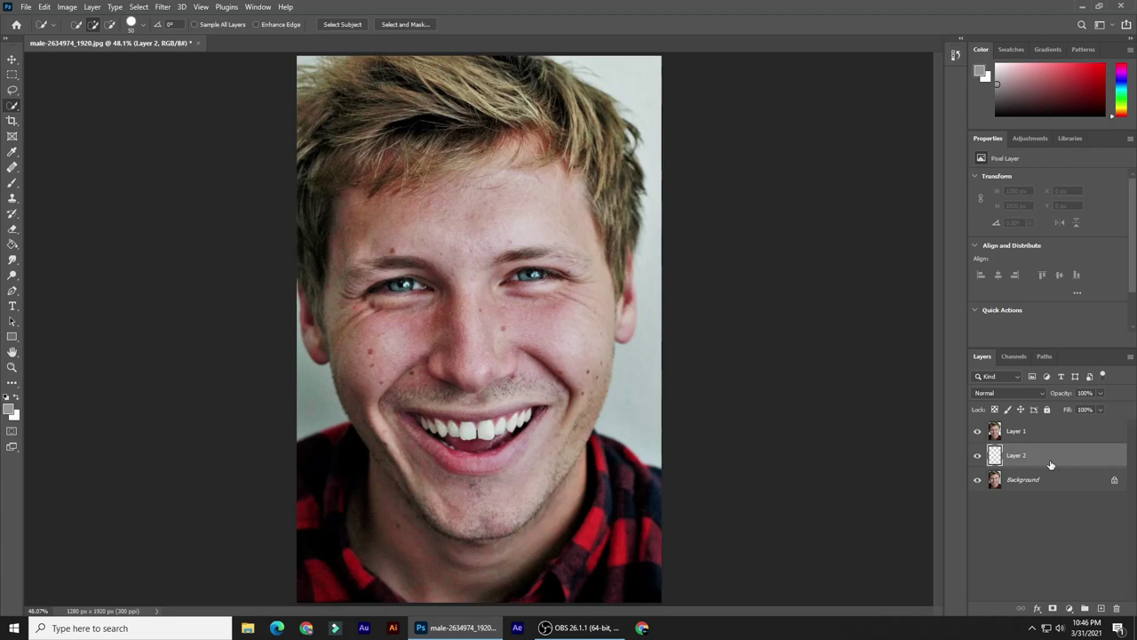
pyautogui.hotkey('alt', 'BackSpace')
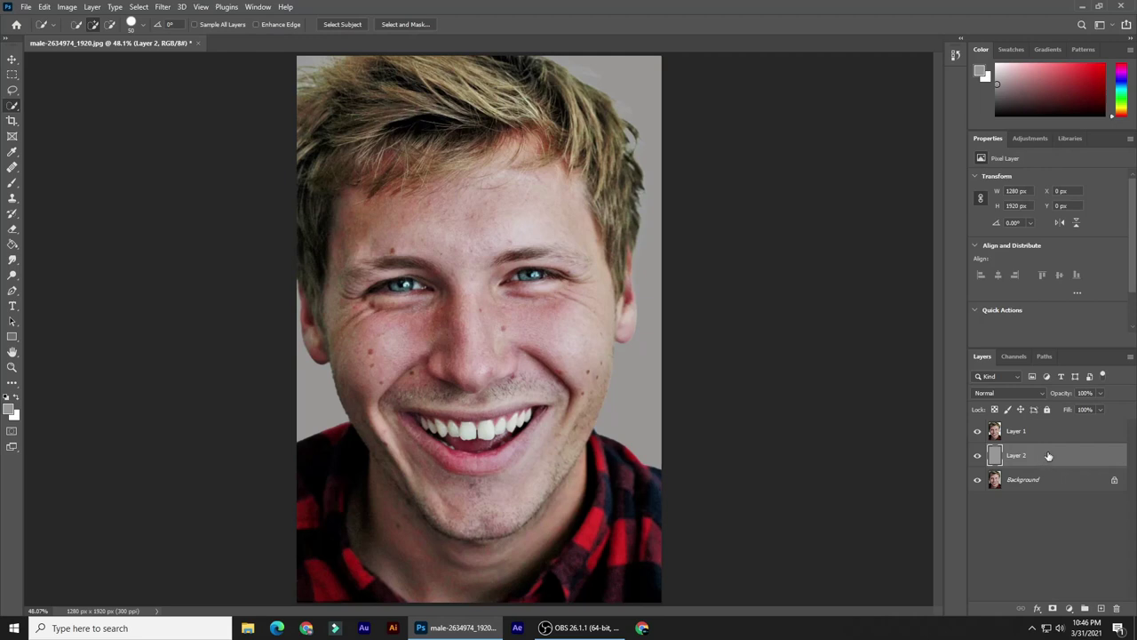
pyautogui.click(1051, 436)
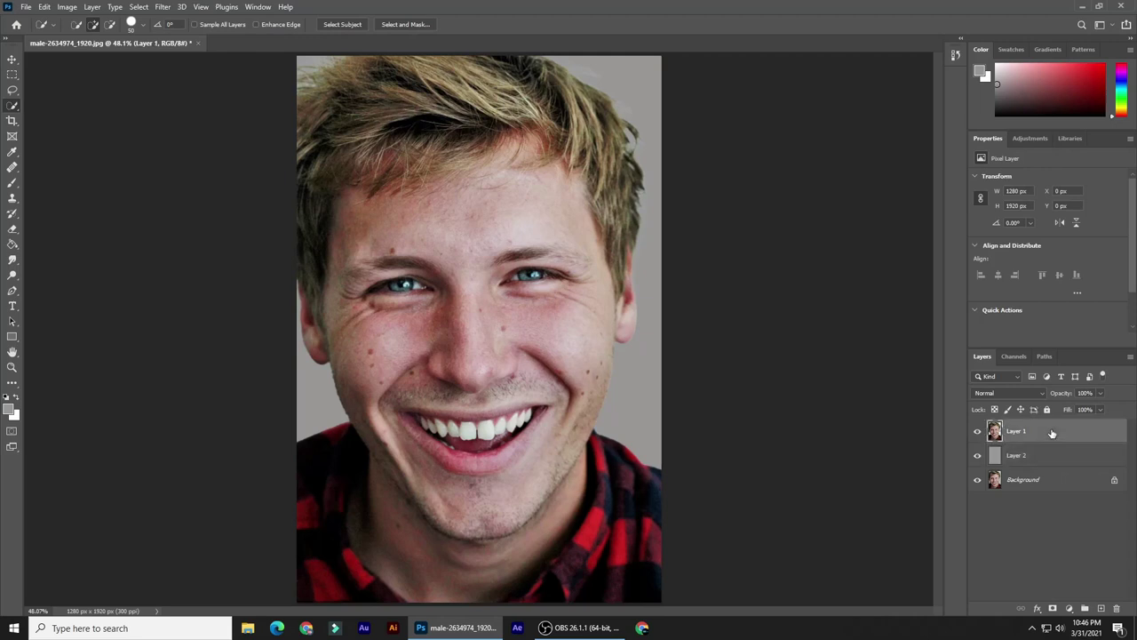
# Select Layer 1, Layer 2 and Background and convert them into one smart object.
pyautogui.keyDown('shift'); pyautogui.click(1047, 480); pyautogui.keyUp('shift')
pyautogui.click(1130, 356)
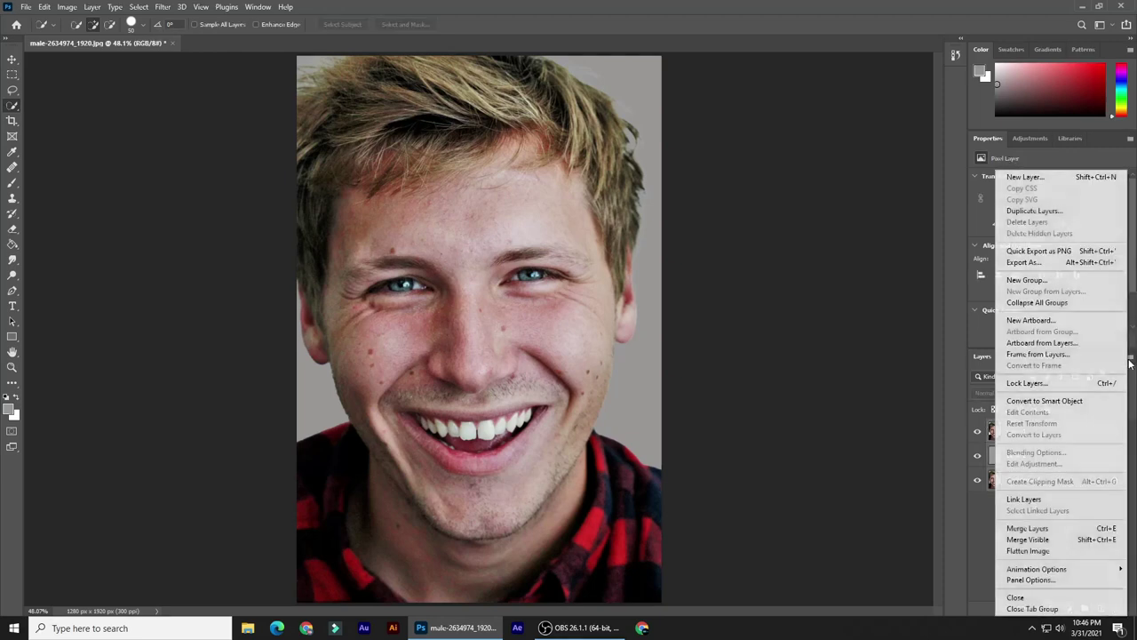
pyautogui.click(1098, 405)
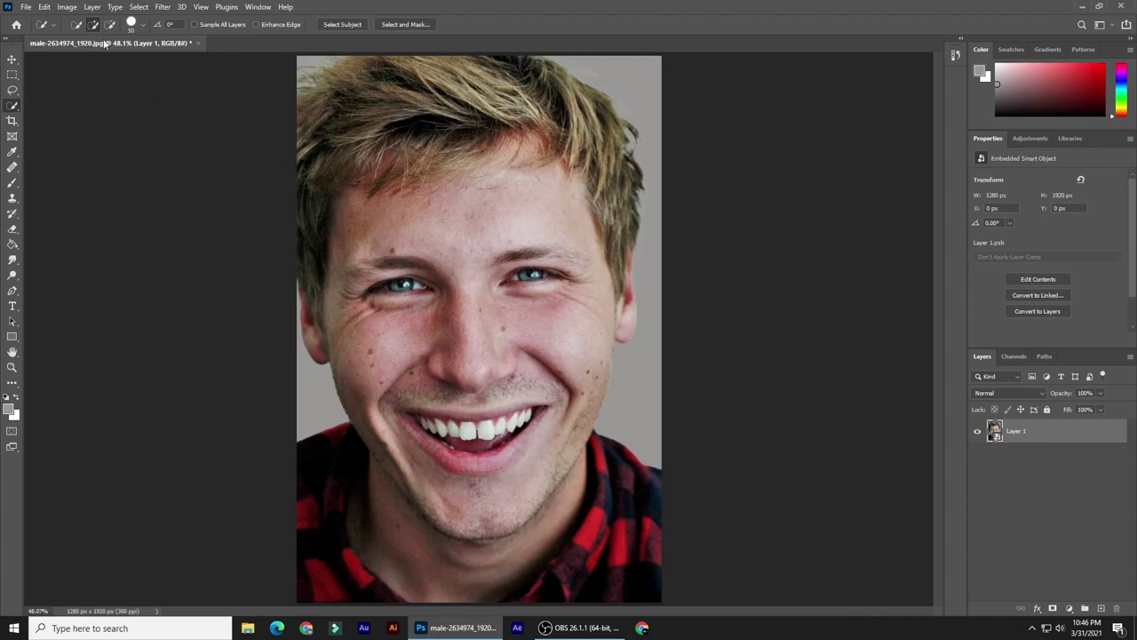
pyautogui.click(62, 7)
# Apply Shadows/Highlights with Shadows 50%, Highlights 20%, Color −100 and Midtone +100.
pyautogui.moveTo(78, 38)
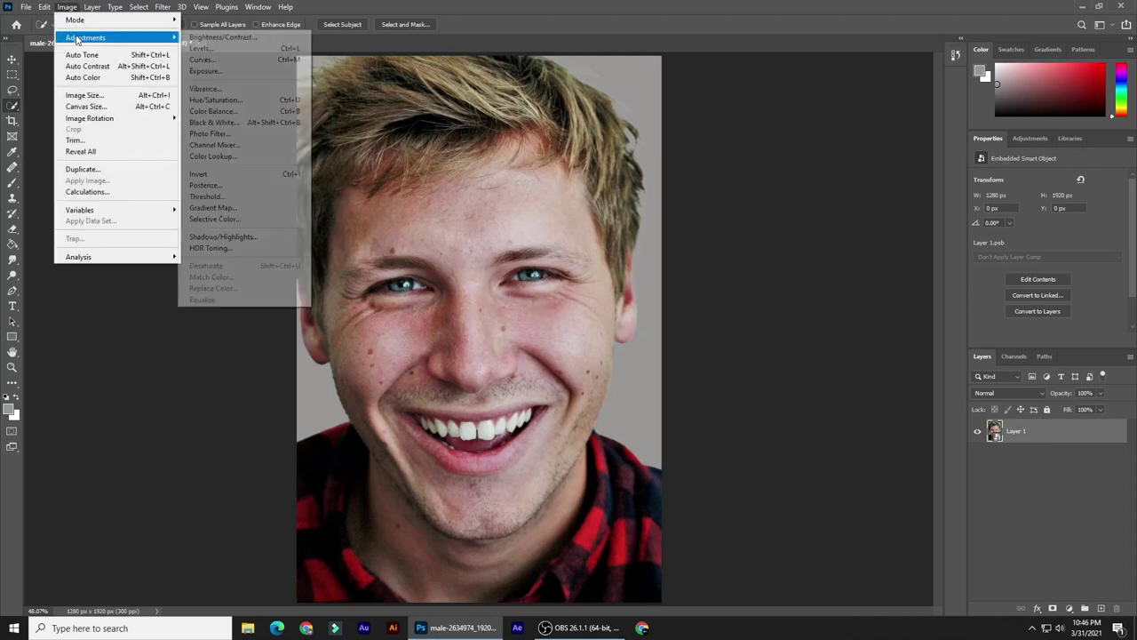
pyautogui.click(272, 237)
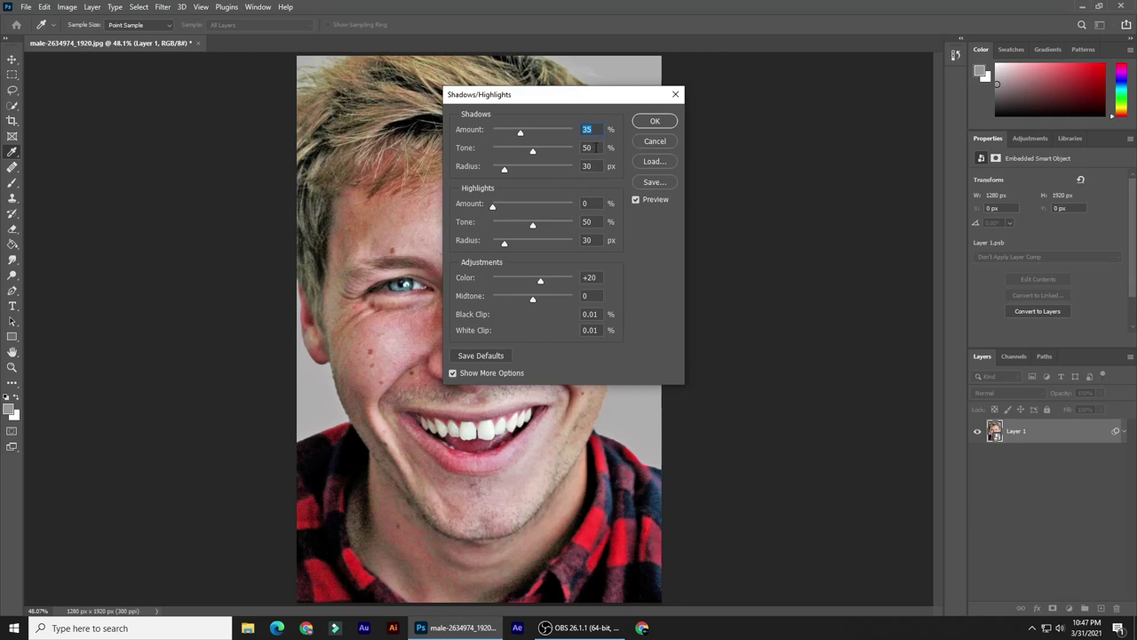
pyautogui.write('50')
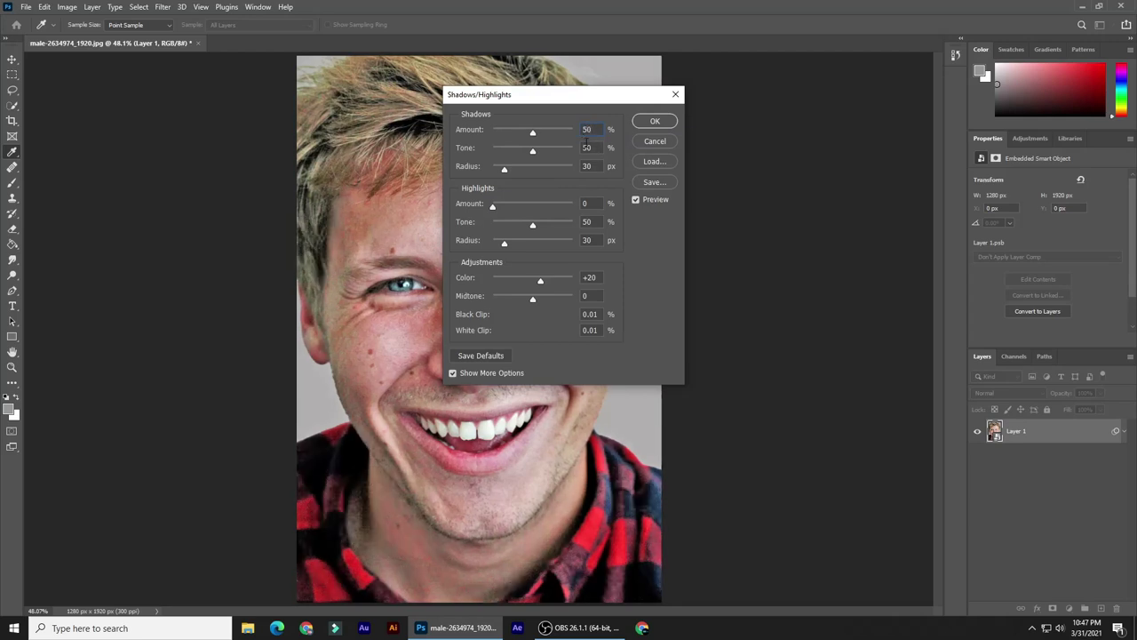
pyautogui.click(584, 166)
pyautogui.click(584, 202)
pyautogui.write('20')
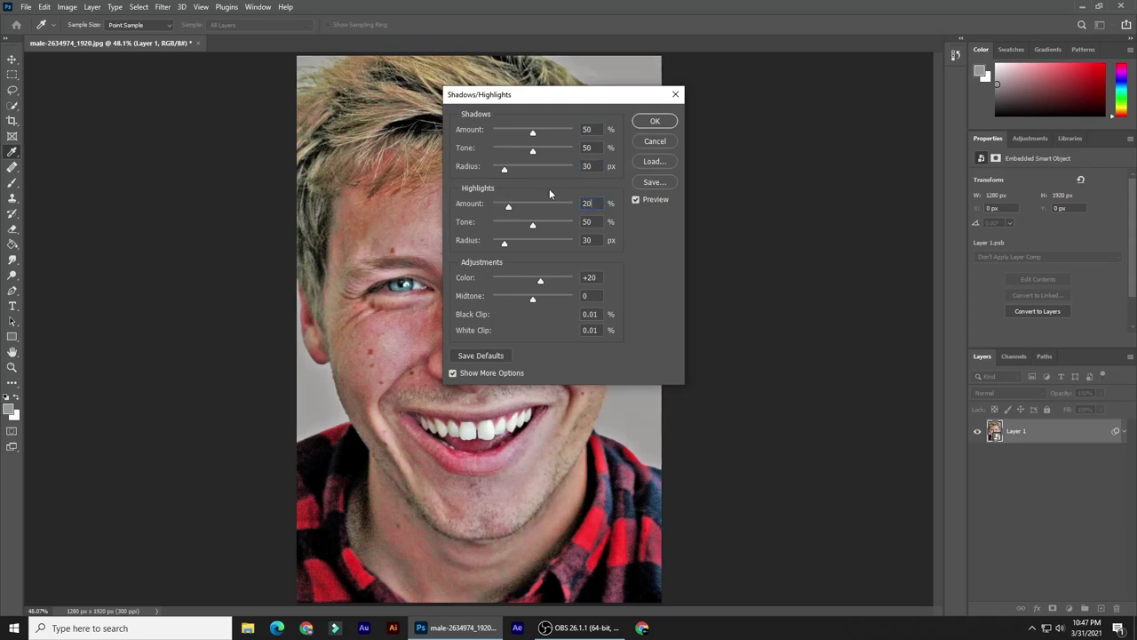
pyautogui.click(588, 221)
pyautogui.click(595, 240)
pyautogui.moveTo(539, 281); pyautogui.dragTo(581, 300)
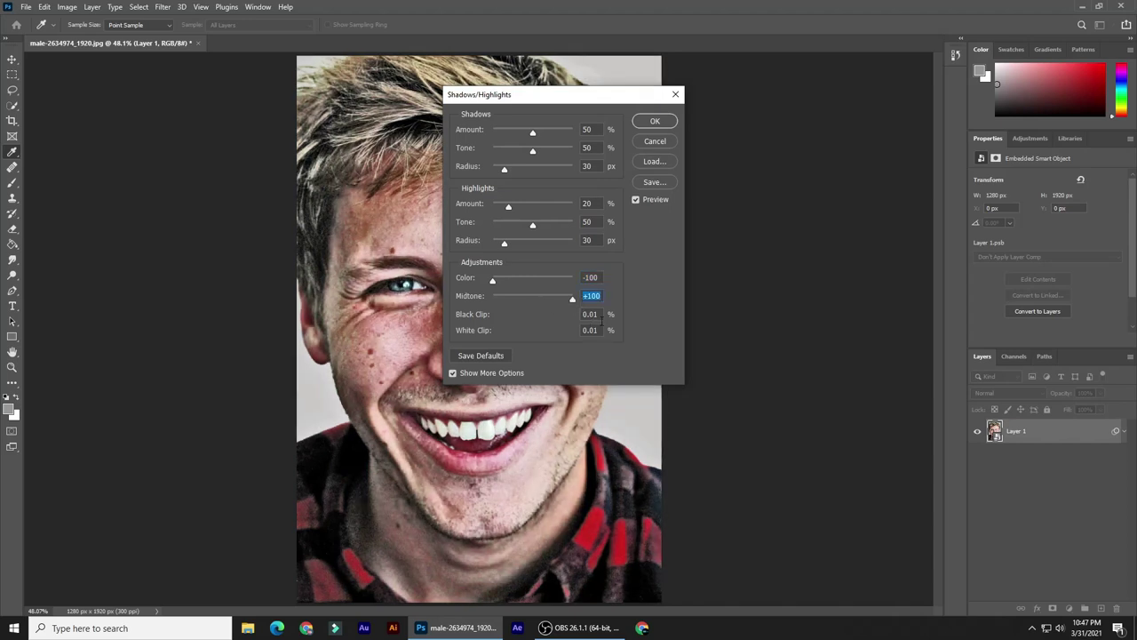
pyautogui.click(654, 123)
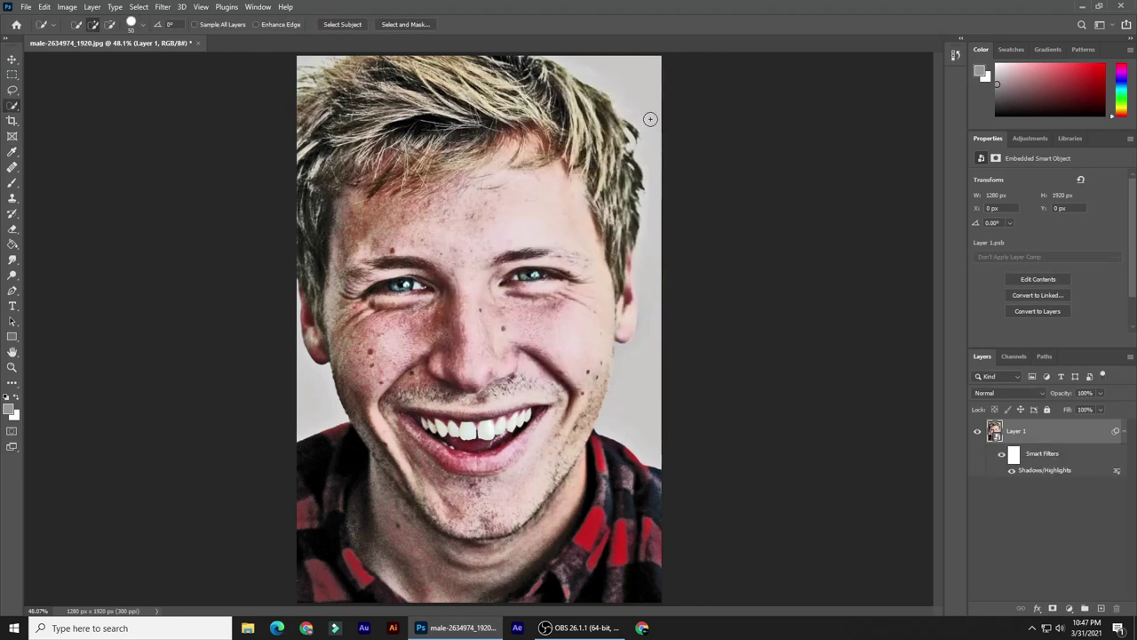
# Apply Unsharp Mask at Amount 500%, Radius 5.0 pixels and Threshold 0.
pyautogui.click(163, 7)
pyautogui.moveTo(204, 227)
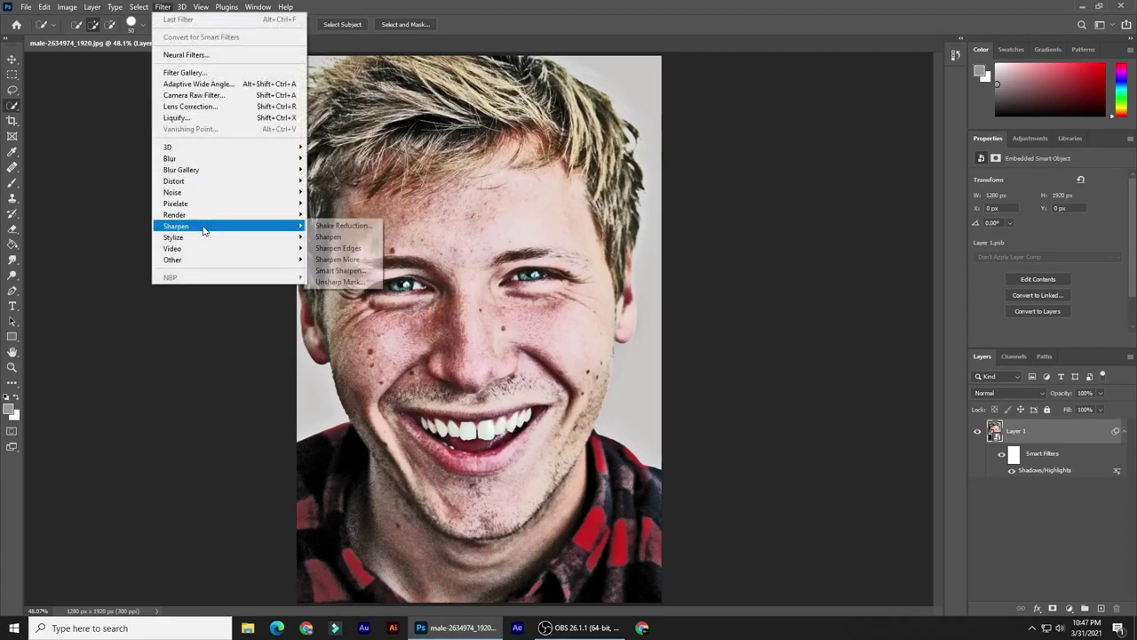
pyautogui.click(338, 282)
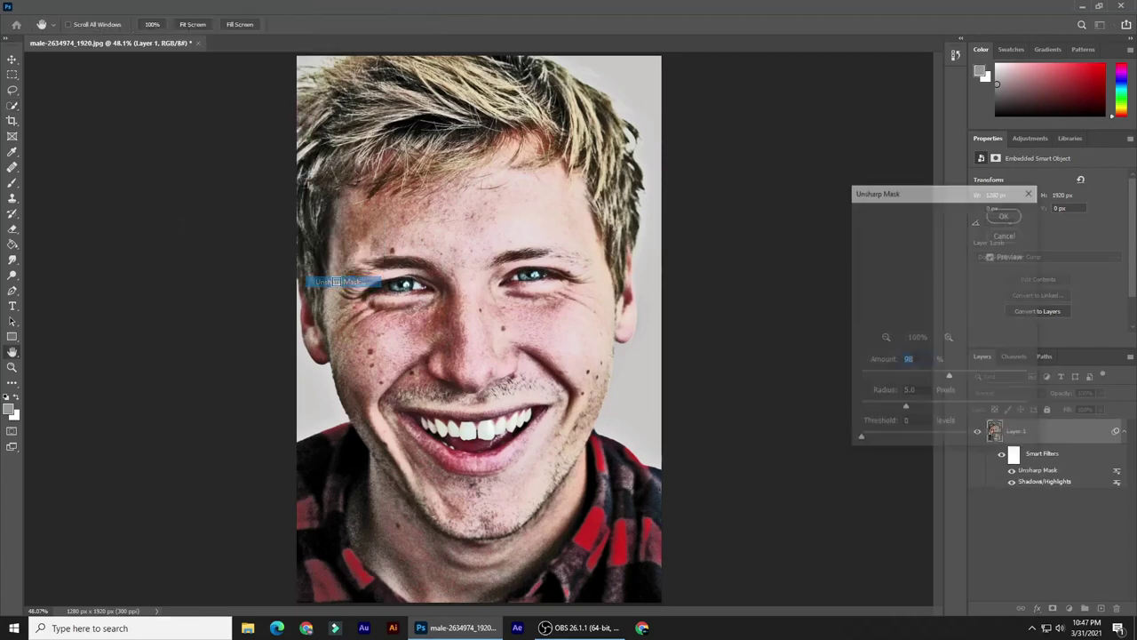
pyautogui.click(890, 341)
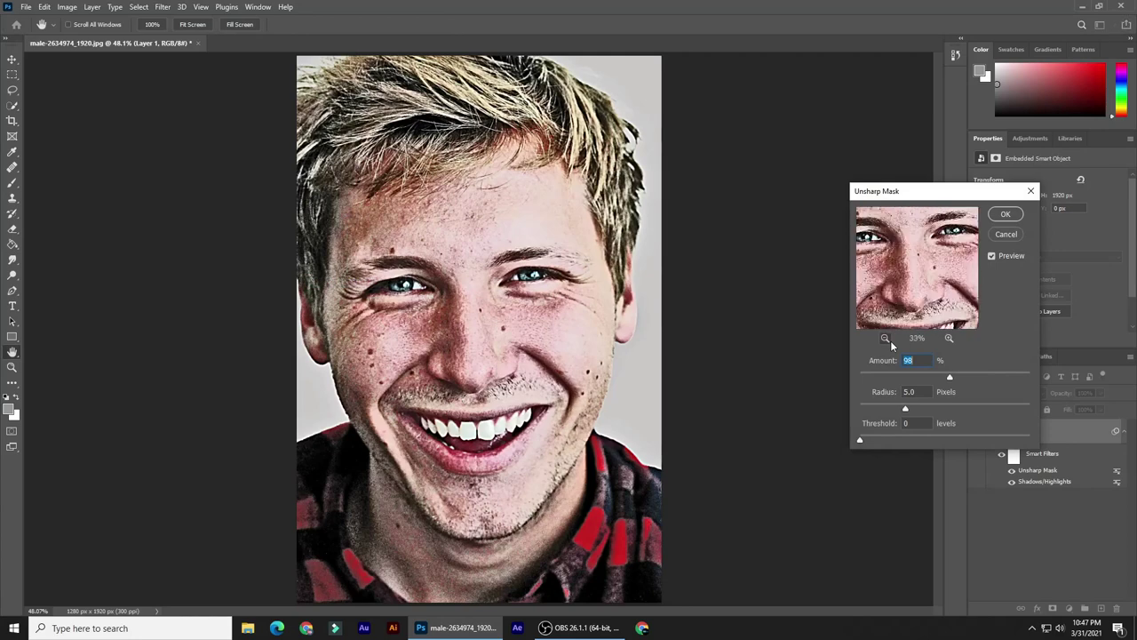
pyautogui.moveTo(946, 376); pyautogui.dragTo(1044, 384)
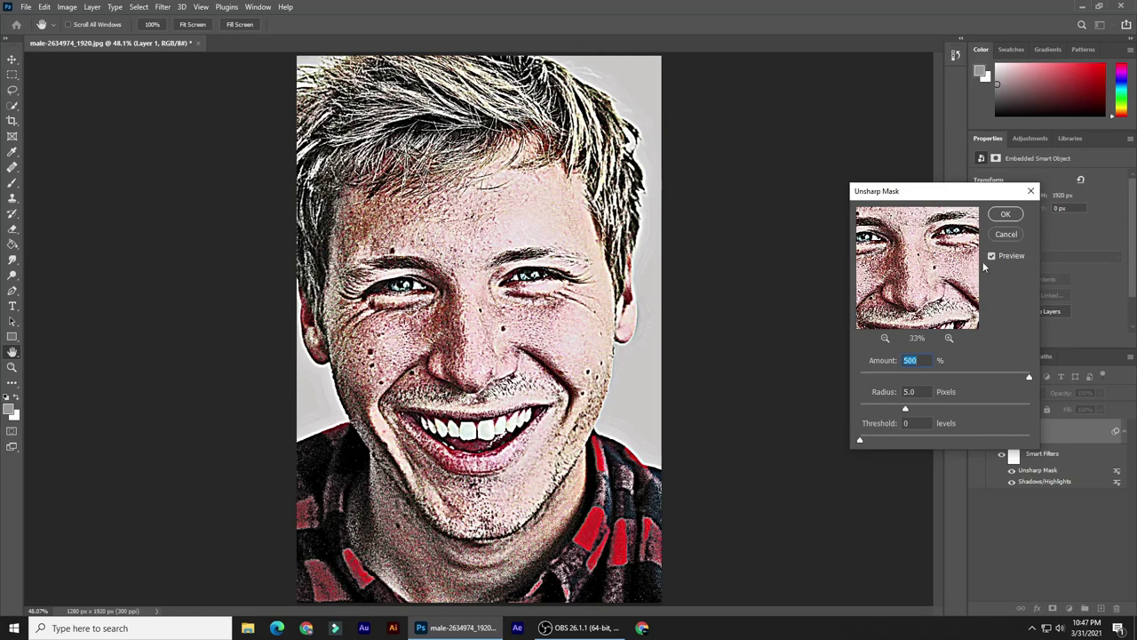
pyautogui.click(1003, 214)
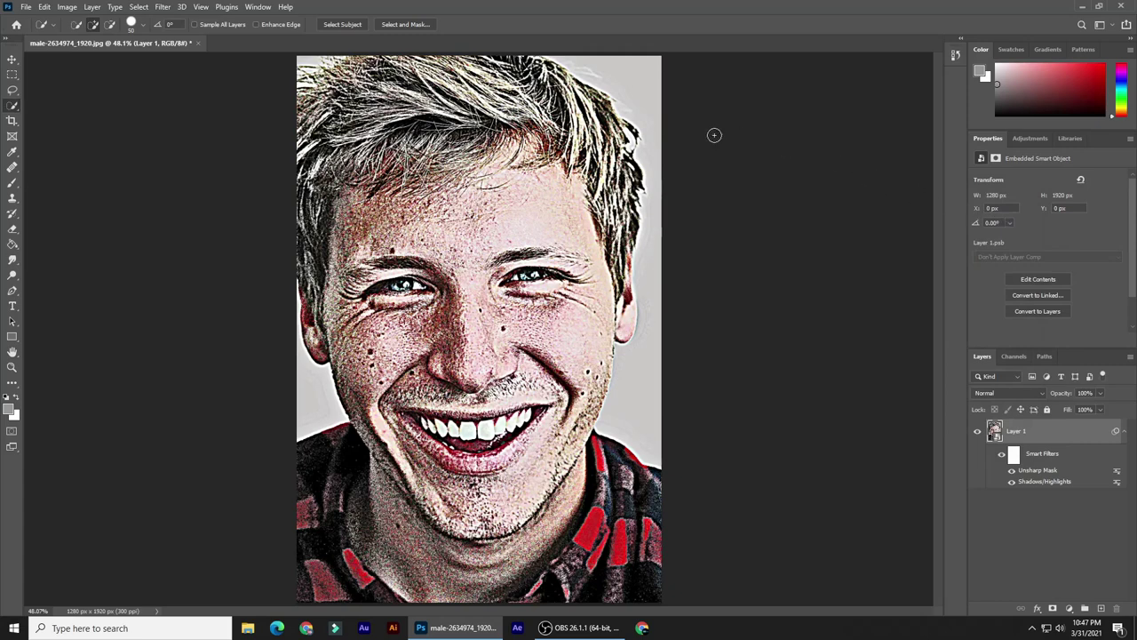
# Apply one Stylize > Diffuse pass in Anisotropic mode to the portrait.
pyautogui.click(160, 8)
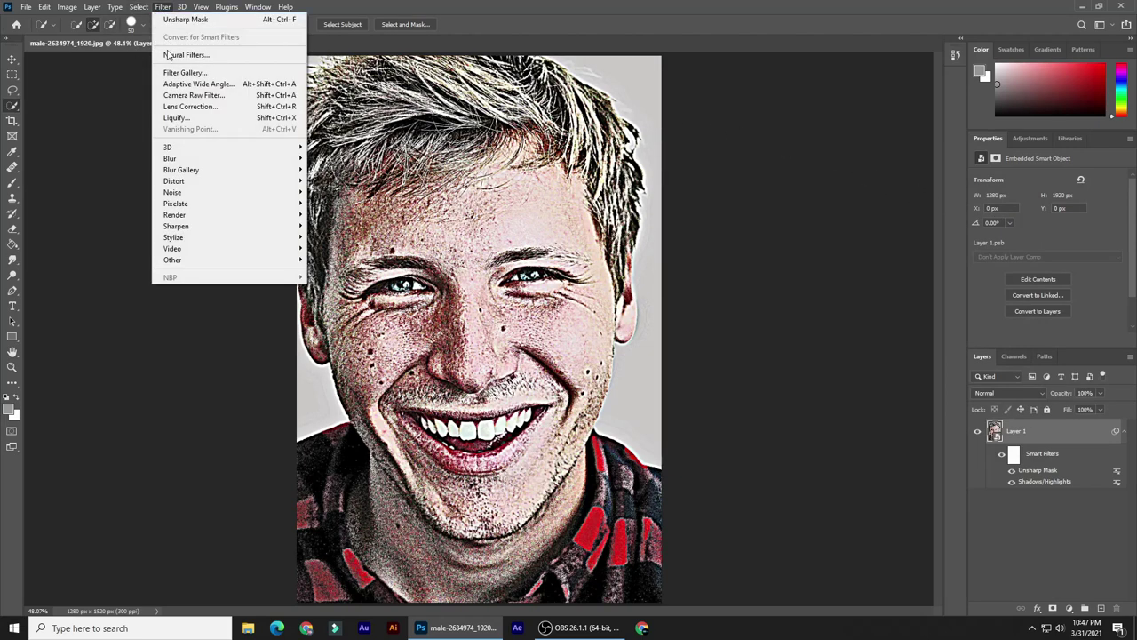
pyautogui.moveTo(189, 239)
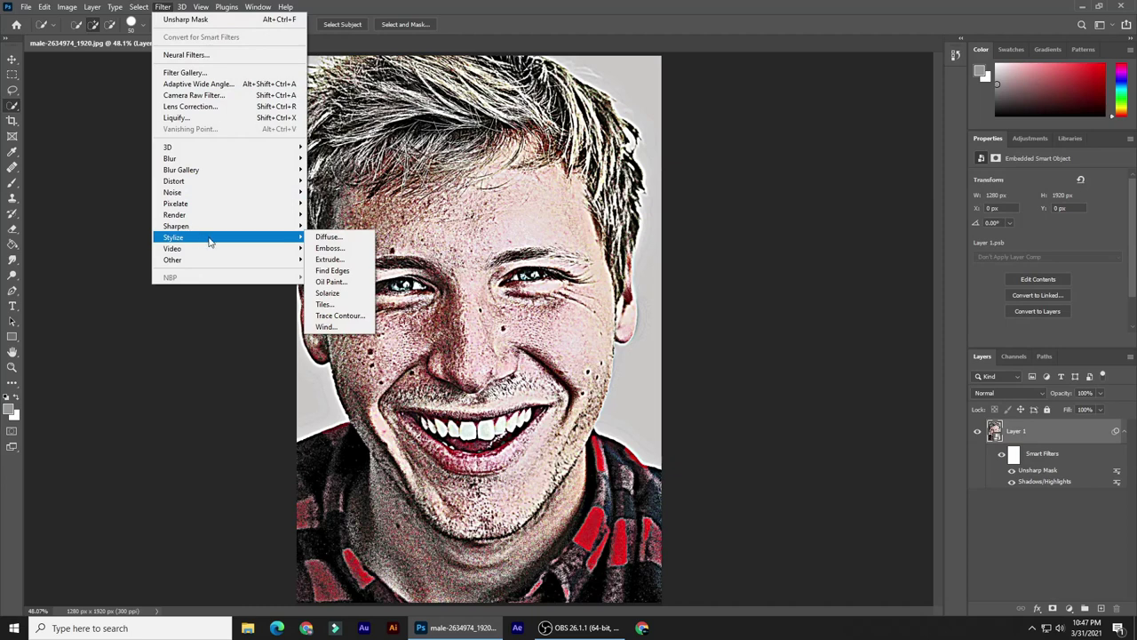
pyautogui.click(336, 237)
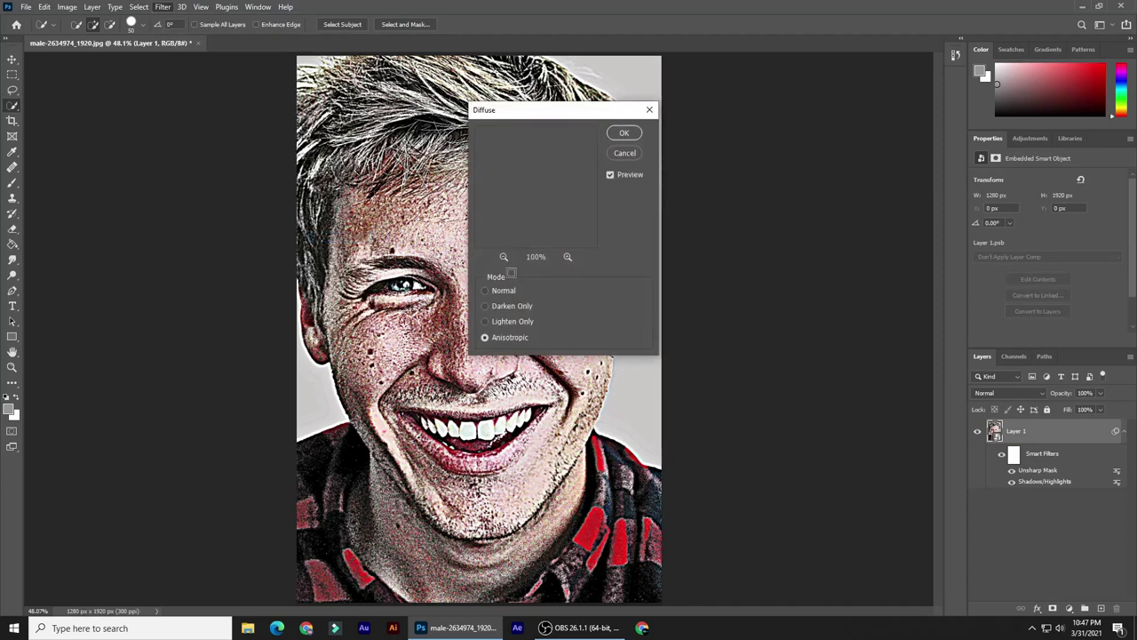
pyautogui.click(623, 135)
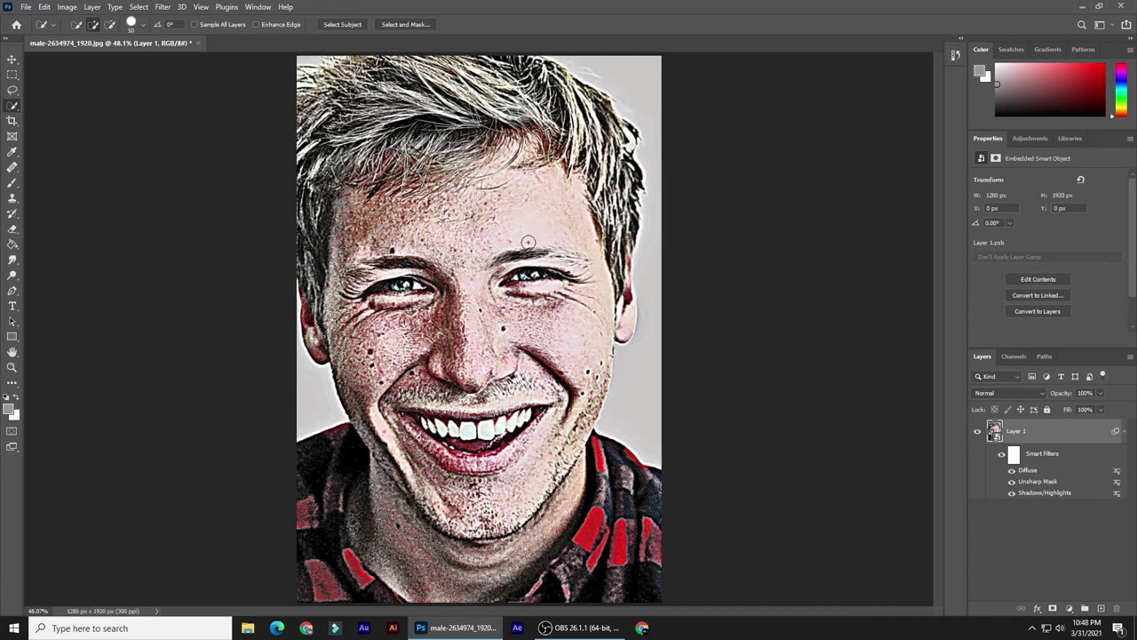
# Repeat the Anisotropic Diffuse twice more and reset colours to a black foreground.
pyautogui.hotkey('ctrl', 'alt', 'f')
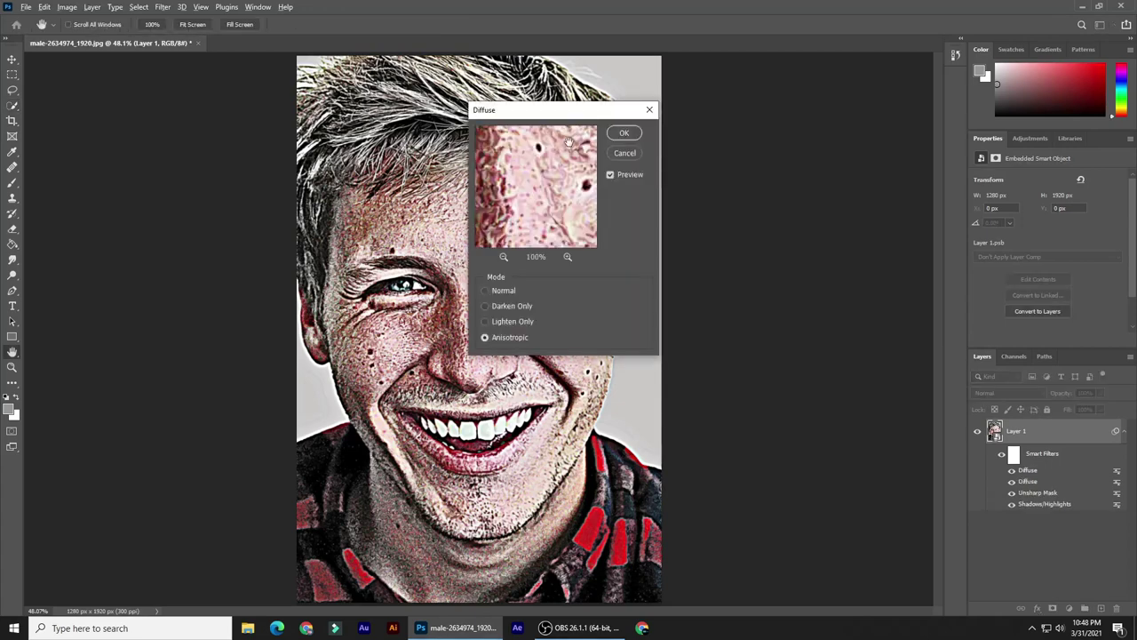
pyautogui.click(624, 133)
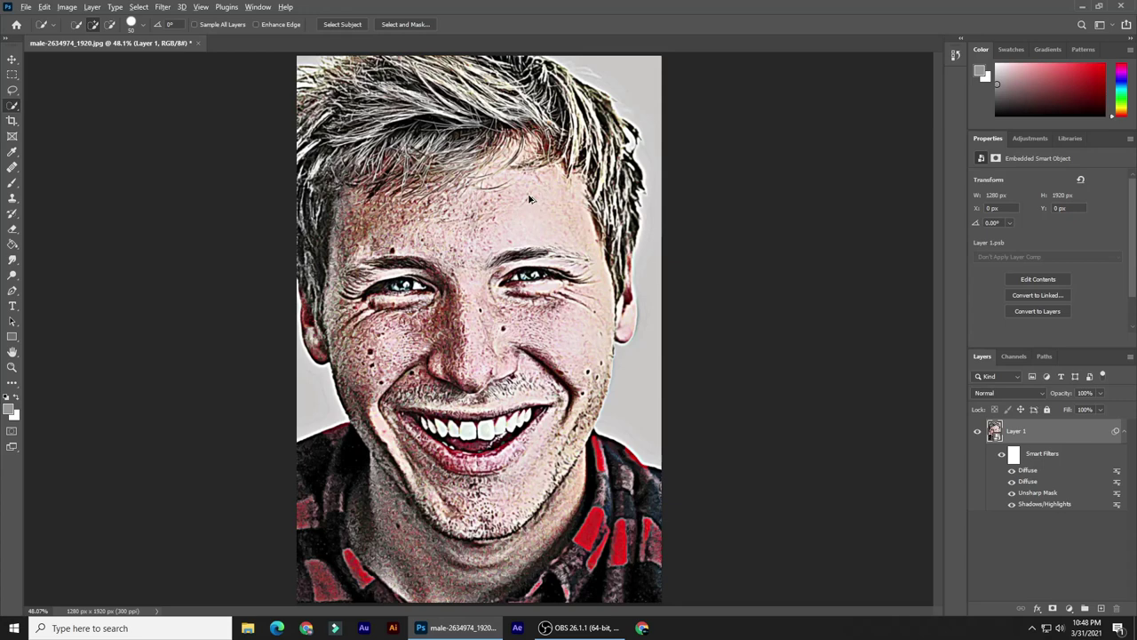
pyautogui.hotkey('ctrl', 'alt', 'f')
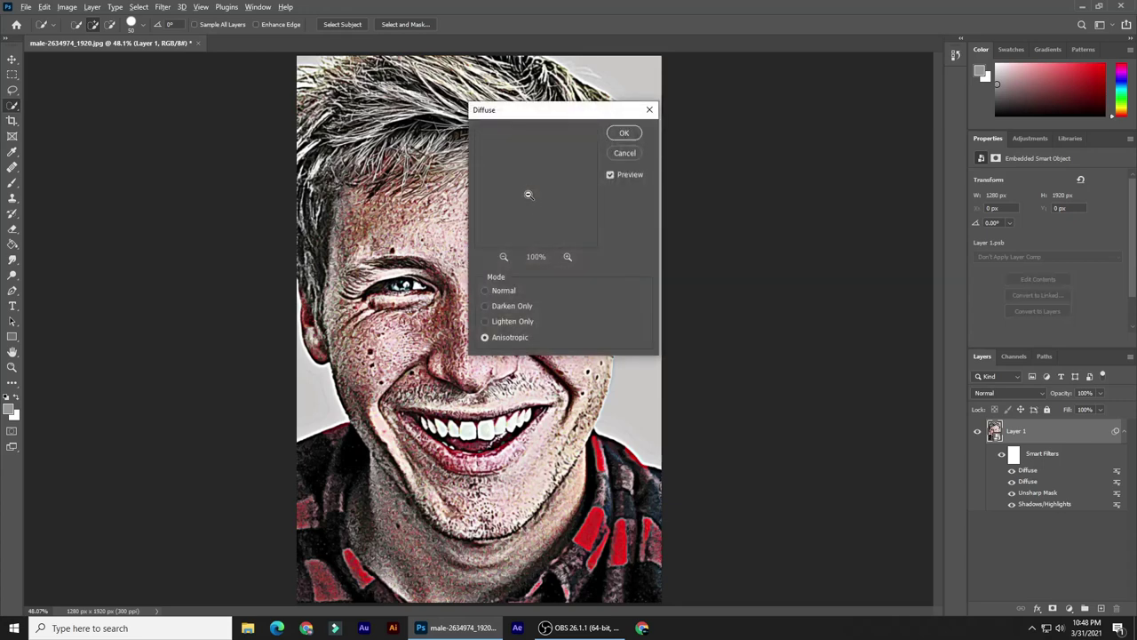
pyautogui.click(625, 133)
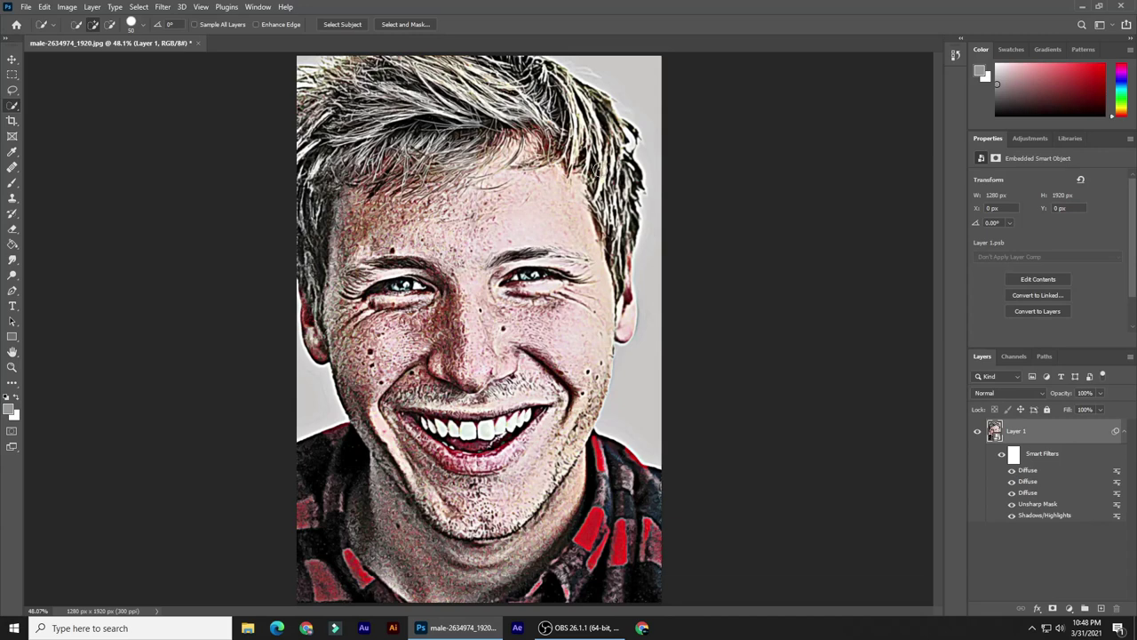
pyautogui.press('d')
pyautogui.click(163, 7)
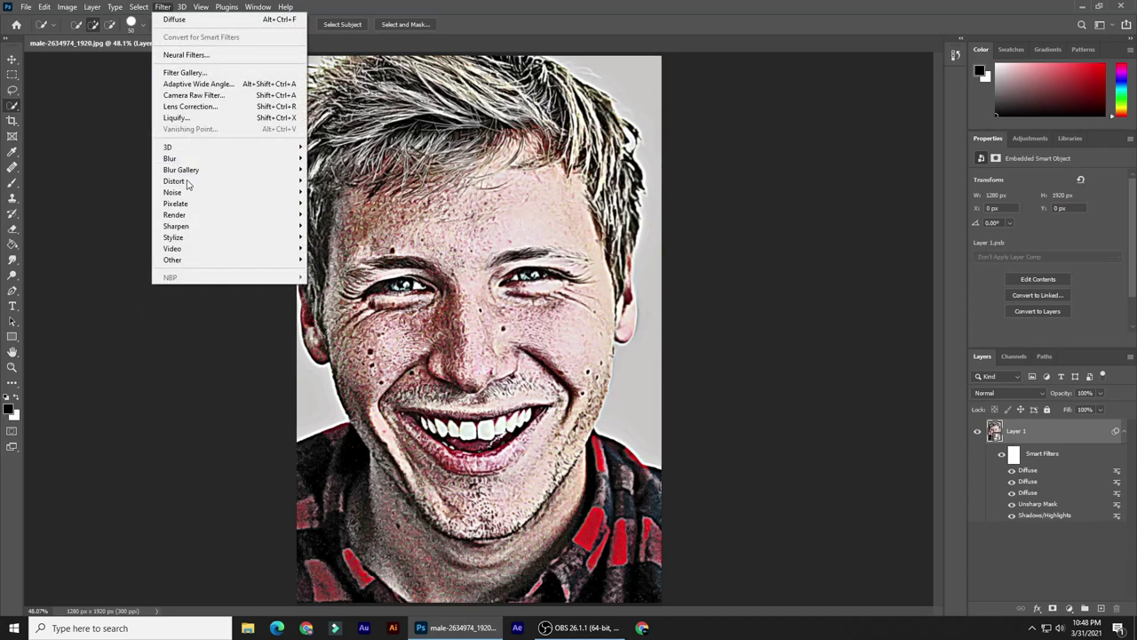
# Apply Oil Paint with Stylization 10, Cleanliness 10, Scale 0.8, Bristle Detail 10, lighting off.
pyautogui.moveTo(183, 240)
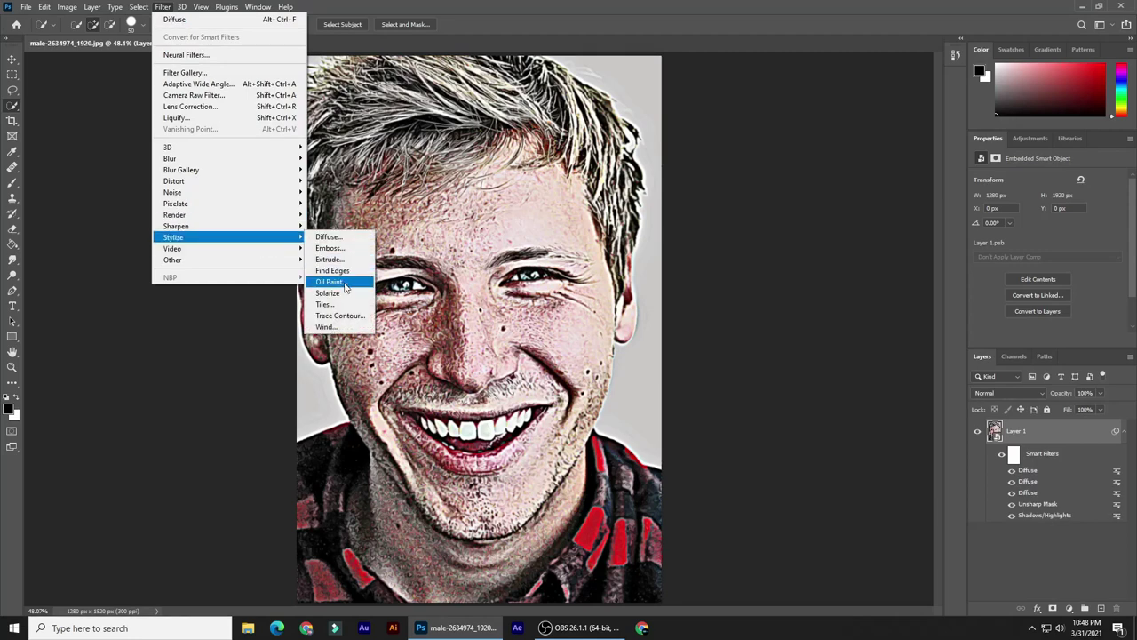
pyautogui.click(331, 282)
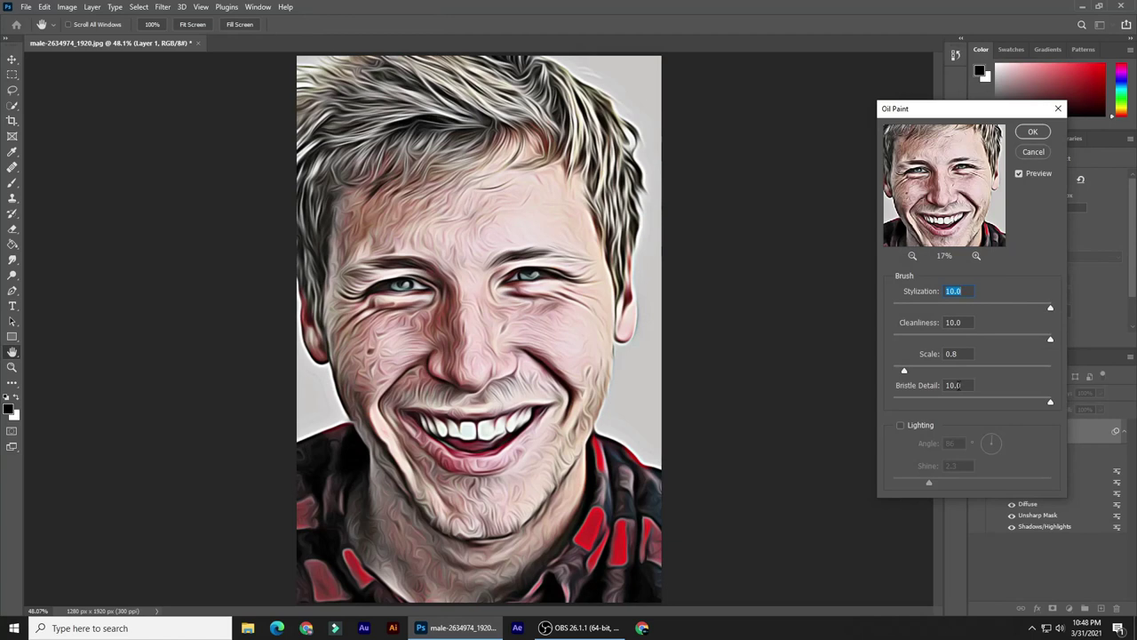
pyautogui.click(1033, 133)
pyautogui.click(163, 6)
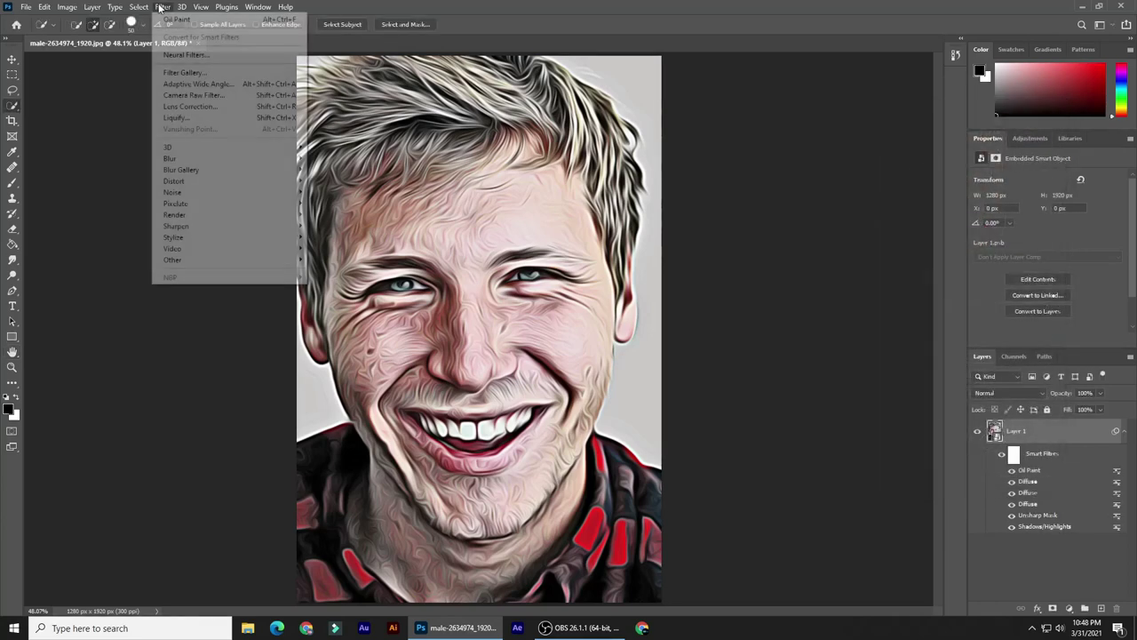
# Apply Surface Blur with Radius 20 pixels and Threshold 20 levels.
pyautogui.moveTo(192, 162)
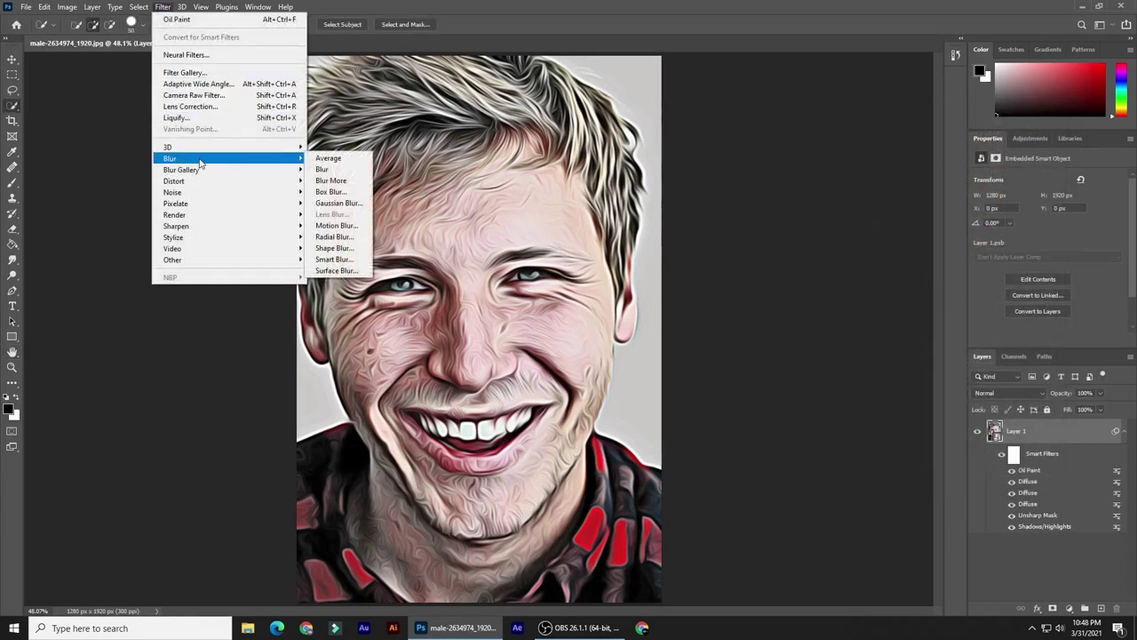
pyautogui.click(337, 271)
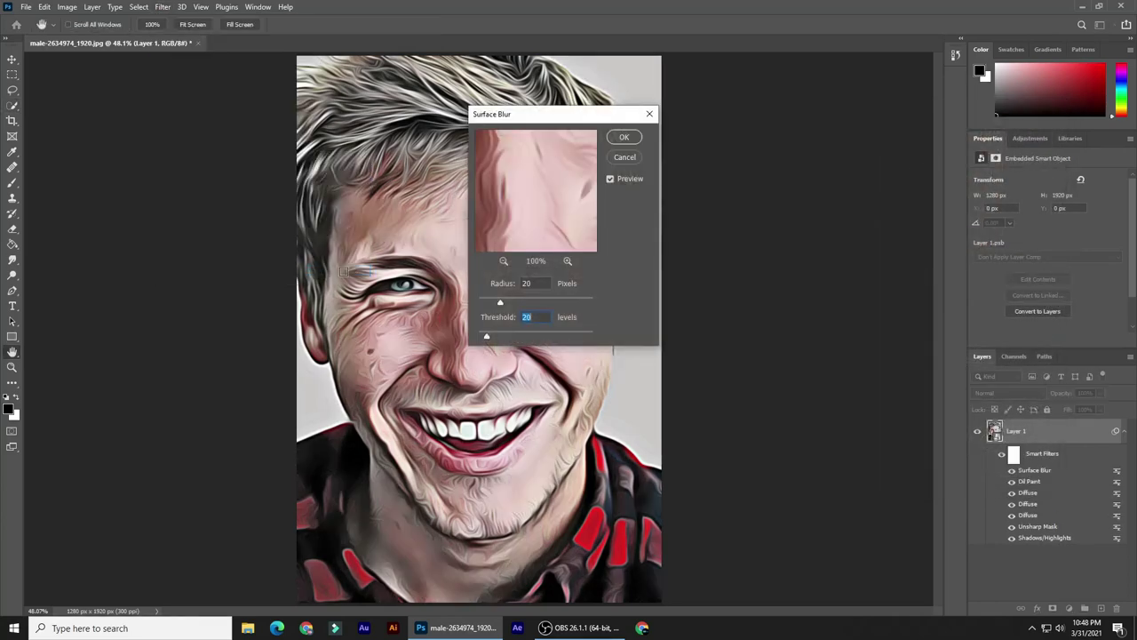
pyautogui.doubleClick(533, 283)
pyautogui.click(503, 260)
pyautogui.click(504, 260)
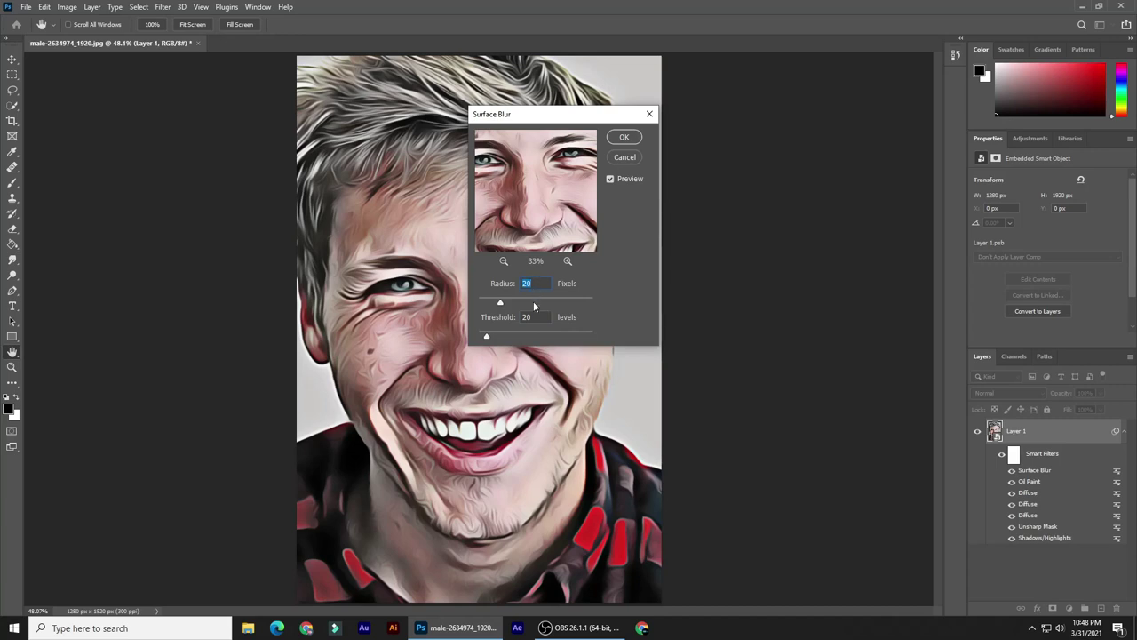
pyautogui.click(535, 316)
pyautogui.click(625, 139)
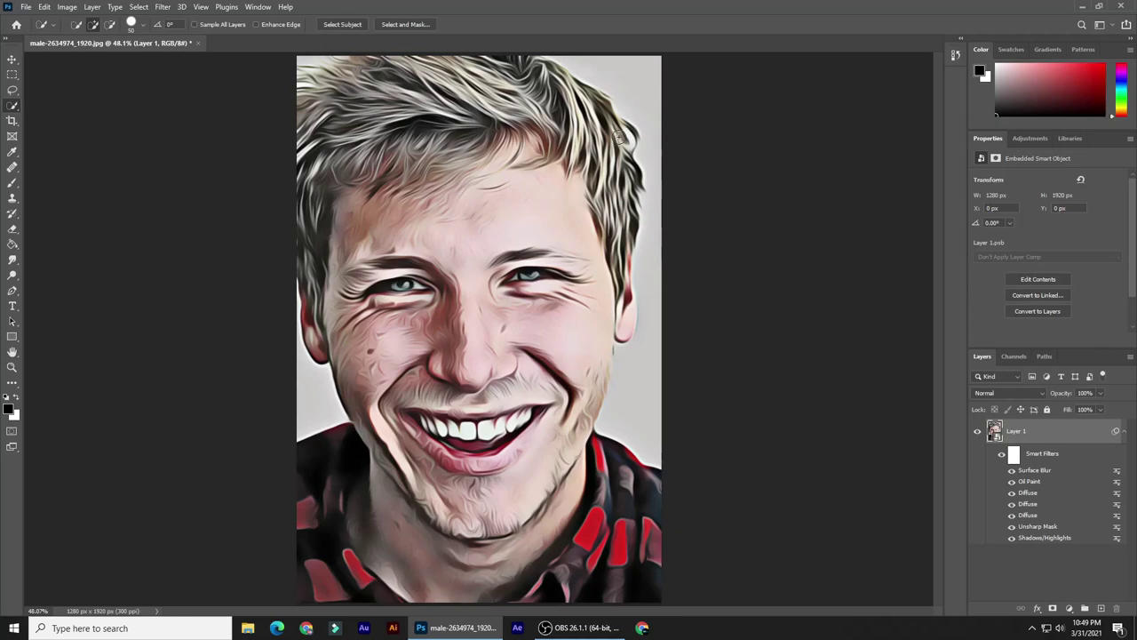
# Apply the Filter Gallery Cutout with 8 levels, Edge Simplicity 5 and Edge Fidelity 3.
pyautogui.click(170, 10)
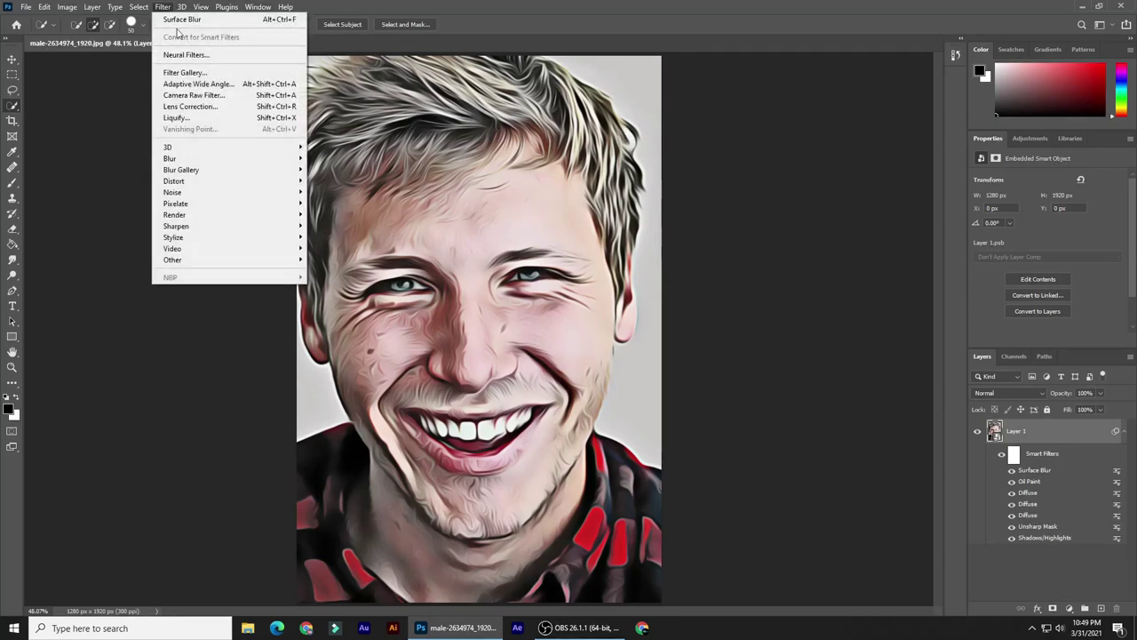
pyautogui.click(191, 70)
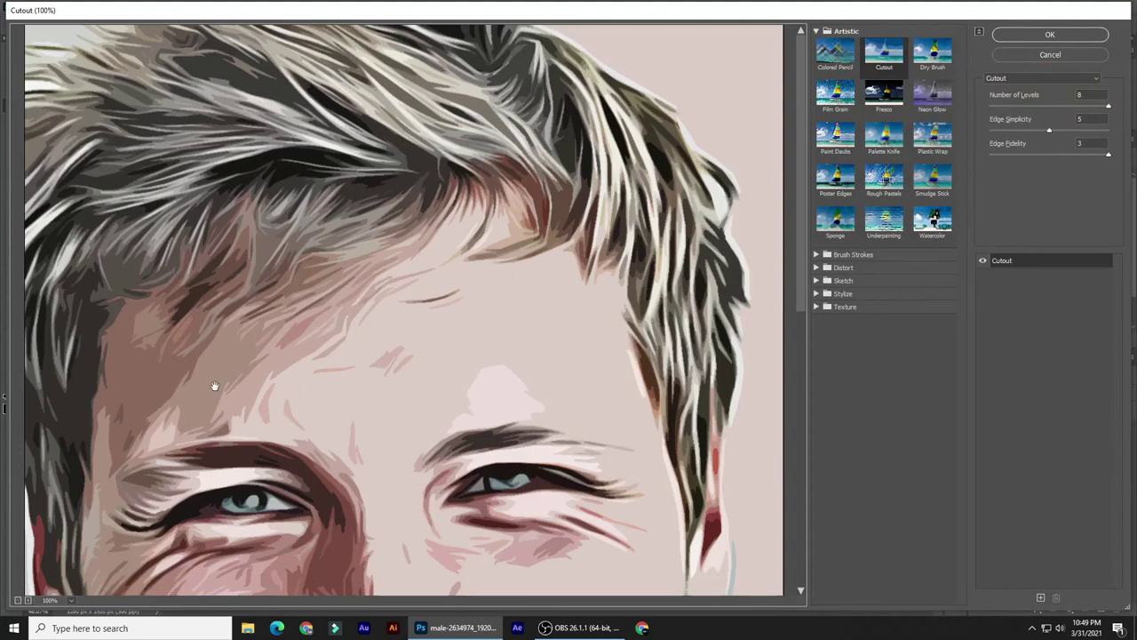
pyautogui.hotkey('ctrl', '0')
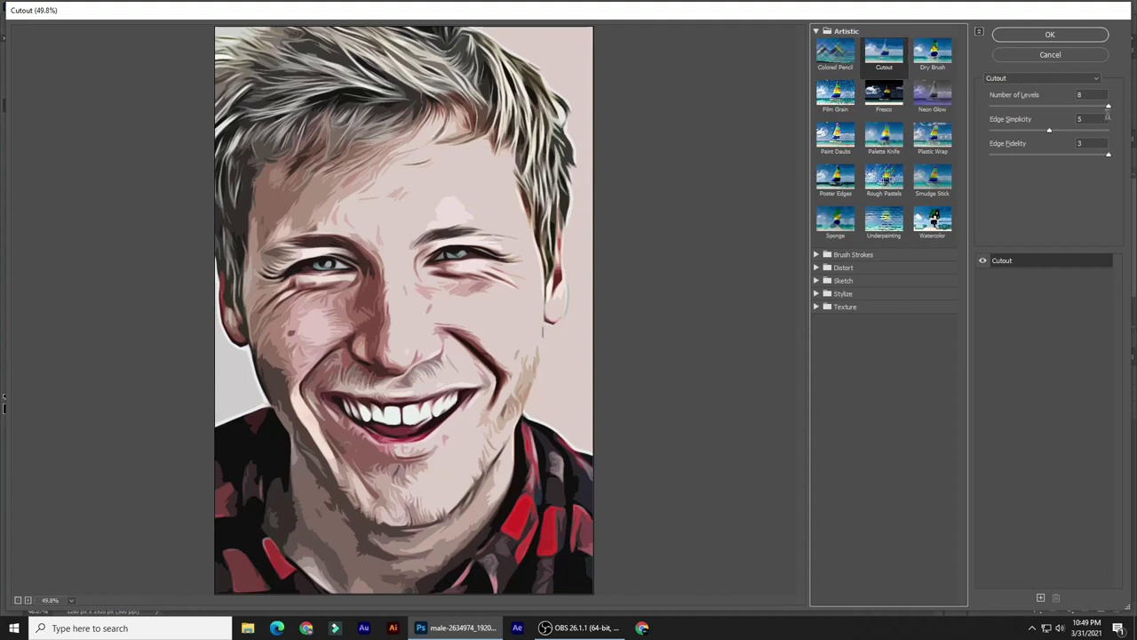
pyautogui.doubleClick(1078, 94)
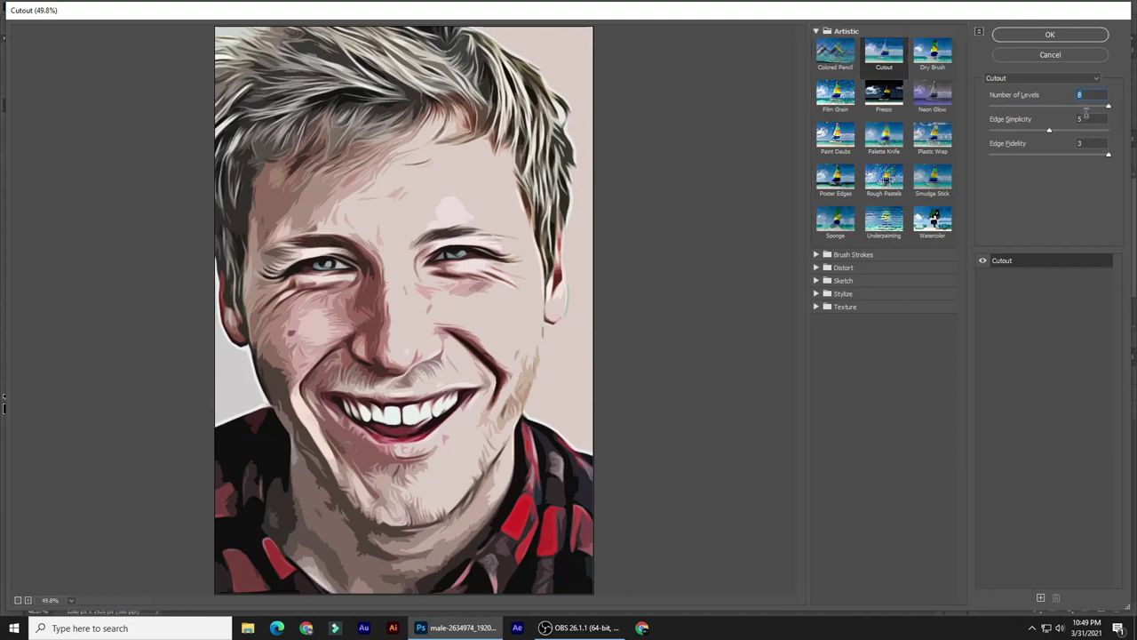
pyautogui.doubleClick(1075, 119)
pyautogui.doubleClick(1077, 142)
pyautogui.click(1050, 36)
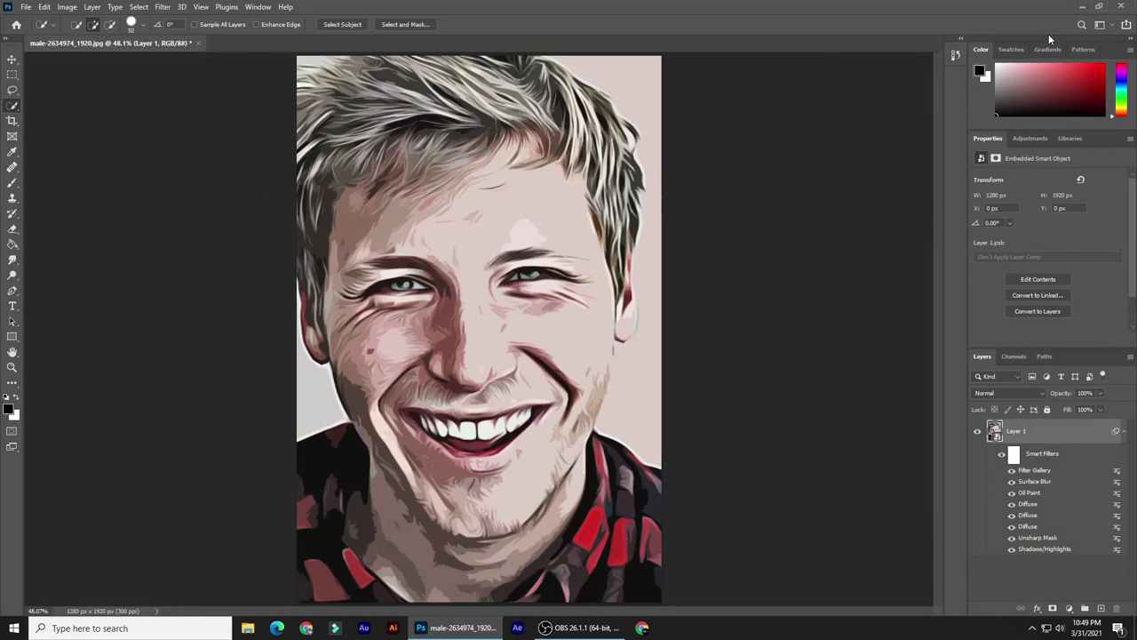
# Raise Brightness/Contrast contrast to 100.
pyautogui.click(67, 7)
pyautogui.moveTo(77, 38)
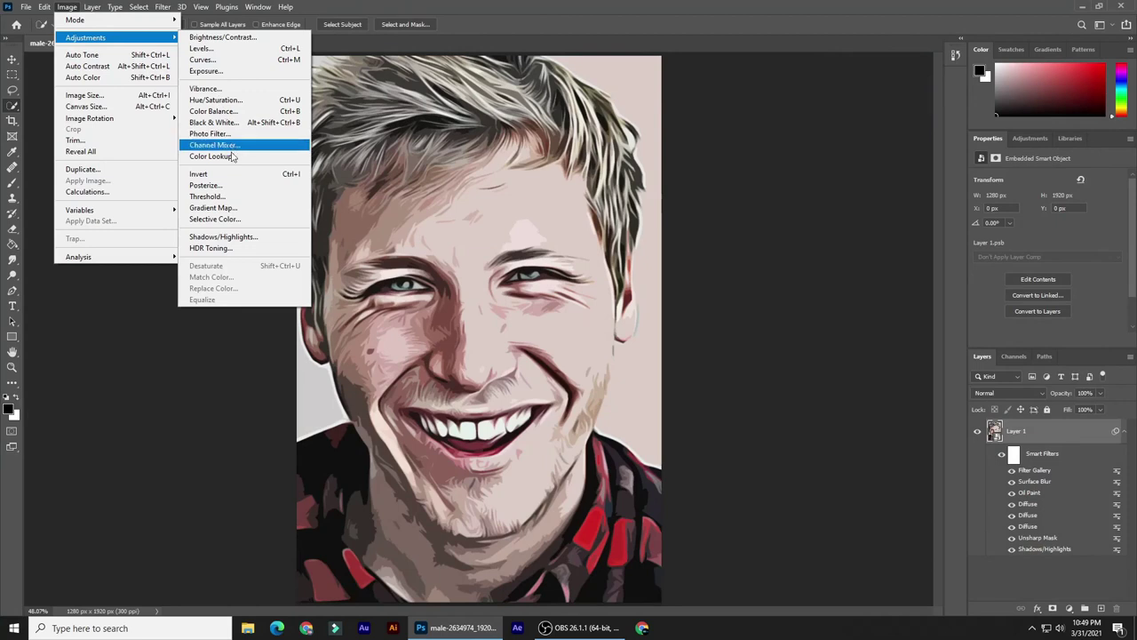
pyautogui.click(227, 38)
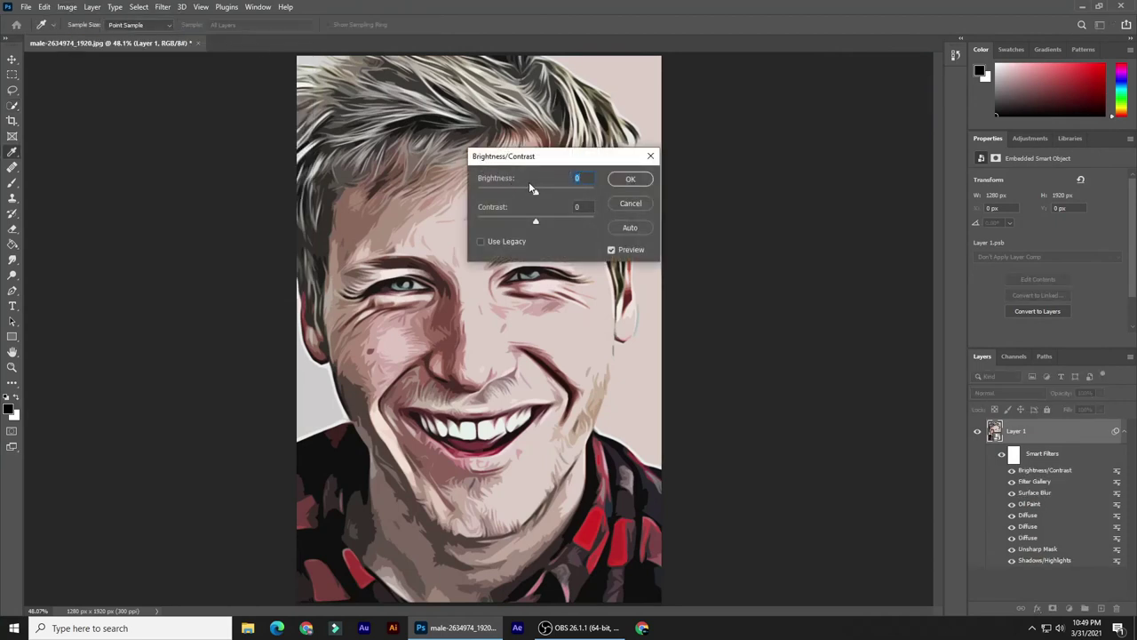
pyautogui.moveTo(535, 221); pyautogui.dragTo(595, 224)
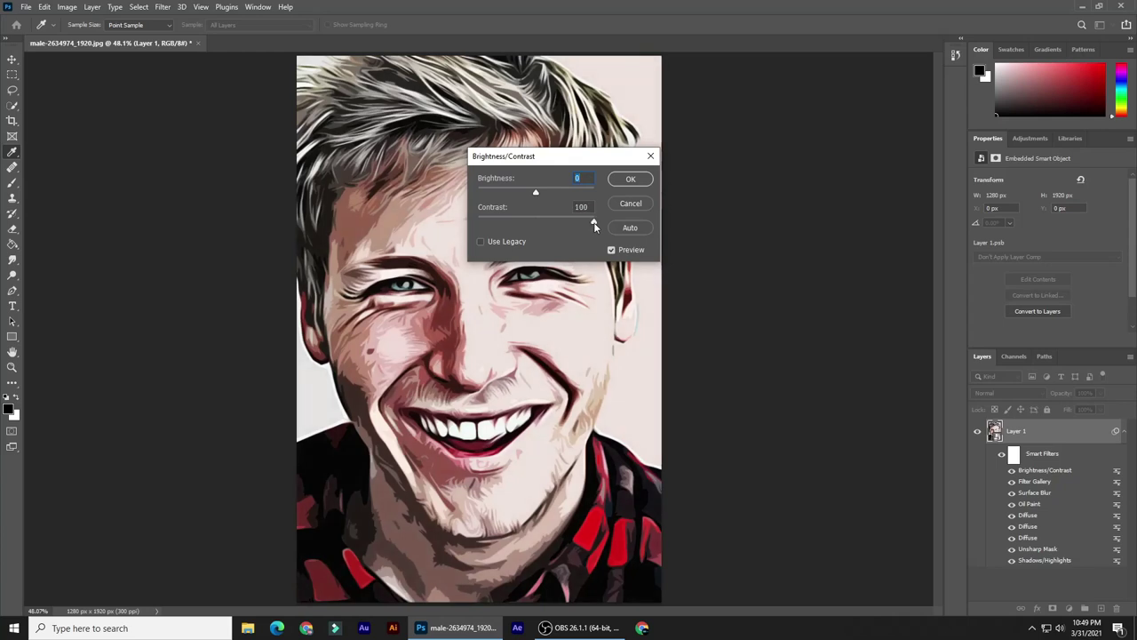
pyautogui.click(630, 181)
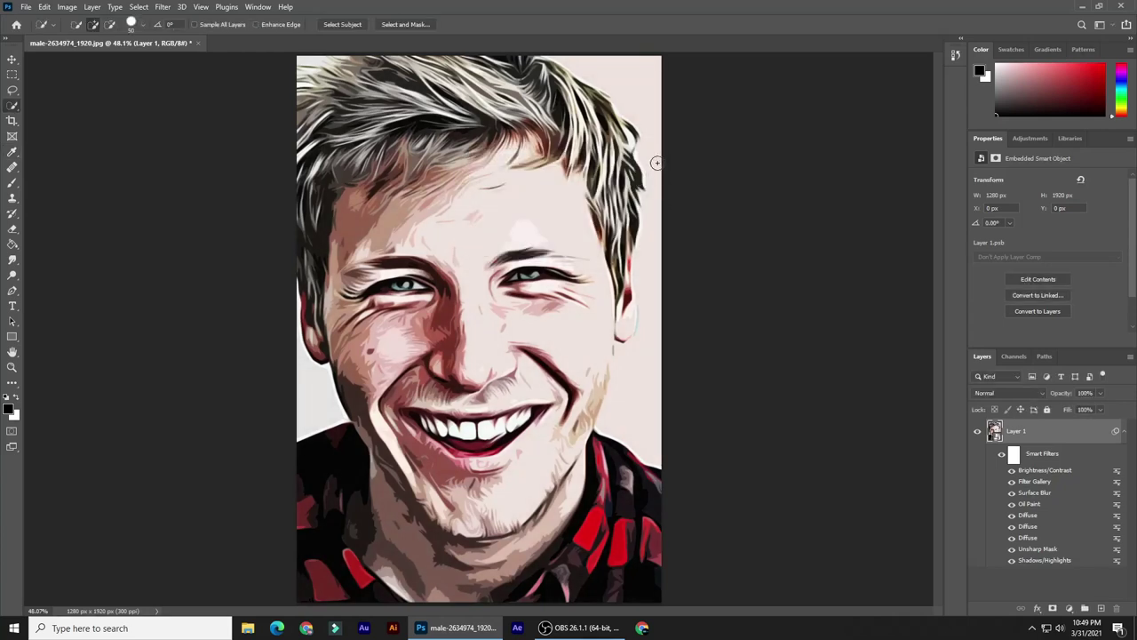
# Sharpen again with Unsharp Mask at Amount 100% and Radius 5.0 pixels.
pyautogui.click(160, 7)
pyautogui.moveTo(188, 229)
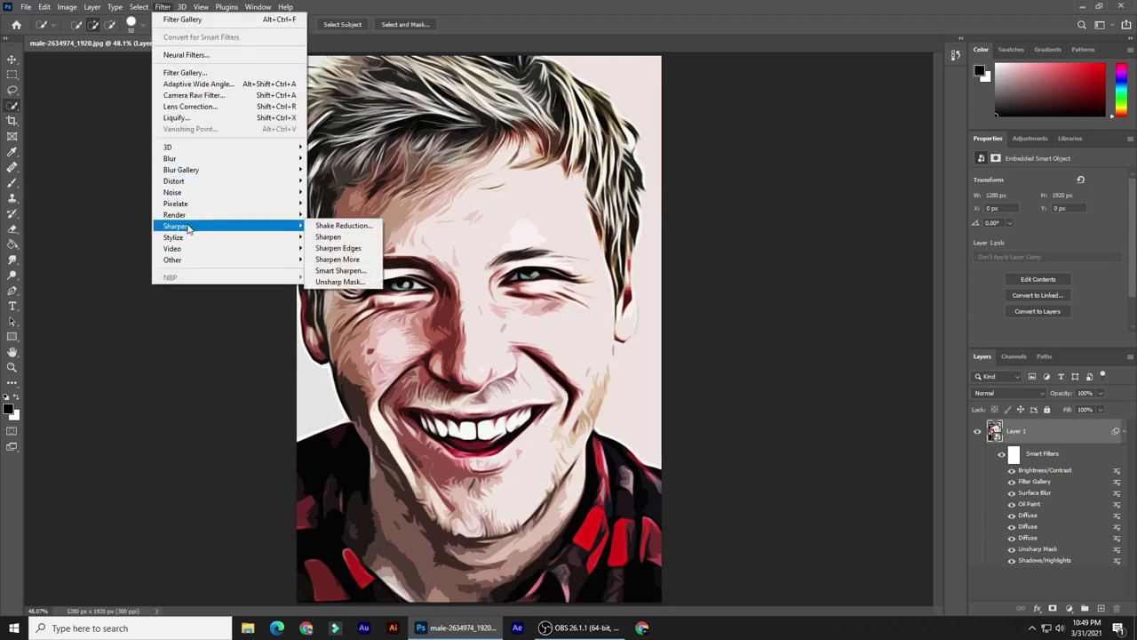
pyautogui.click(342, 282)
pyautogui.click(942, 373)
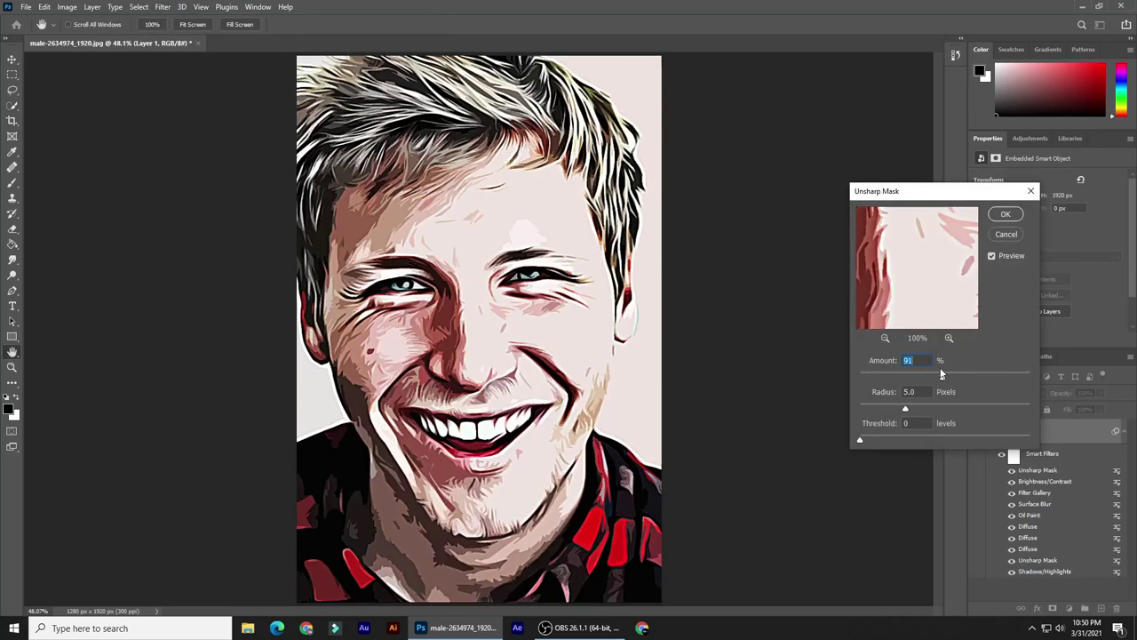
pyautogui.write('100')
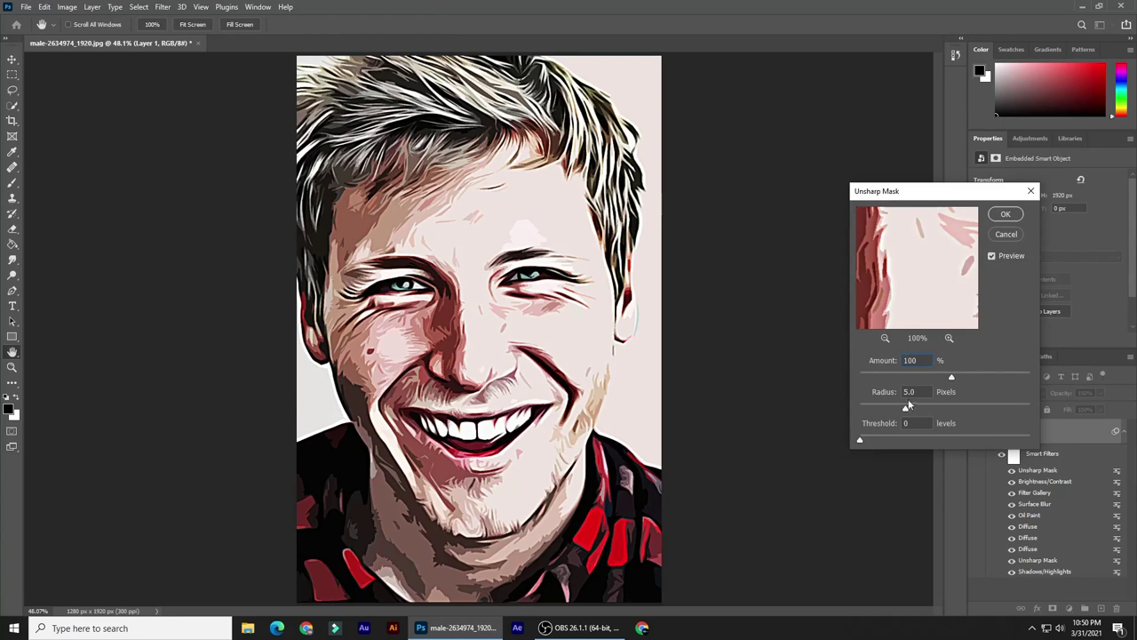
pyautogui.press('Tab')
pyautogui.click(1004, 215)
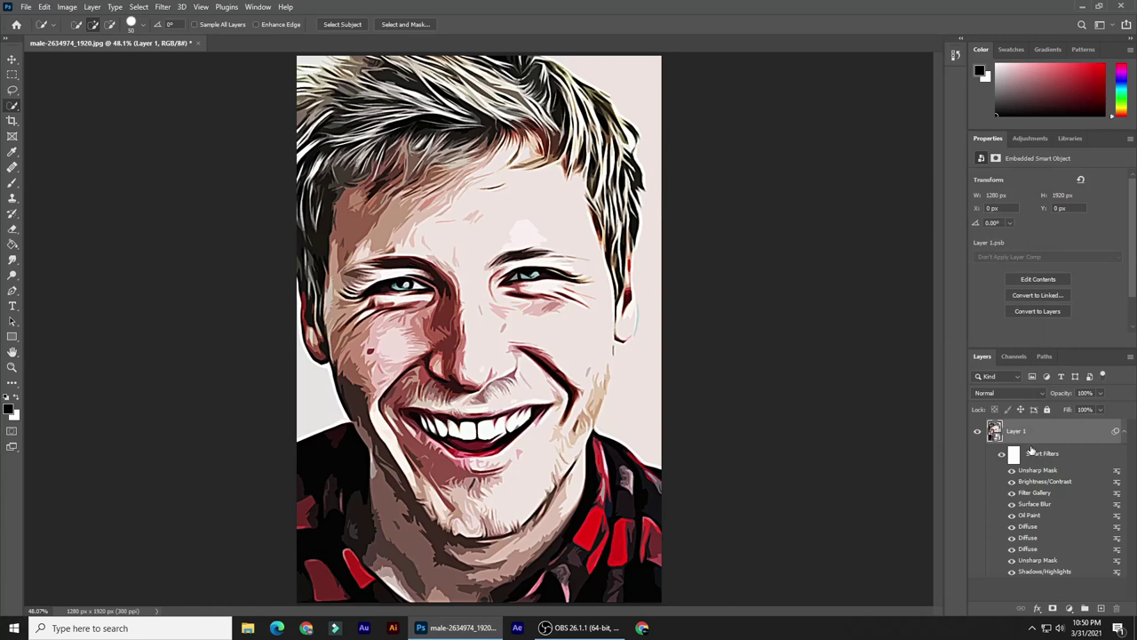
# Add a Levels adjustment layer, then a Gradient Map adjustment layer above it.
pyautogui.click(1069, 607)
pyautogui.click(1060, 448)
pyautogui.click(1069, 608)
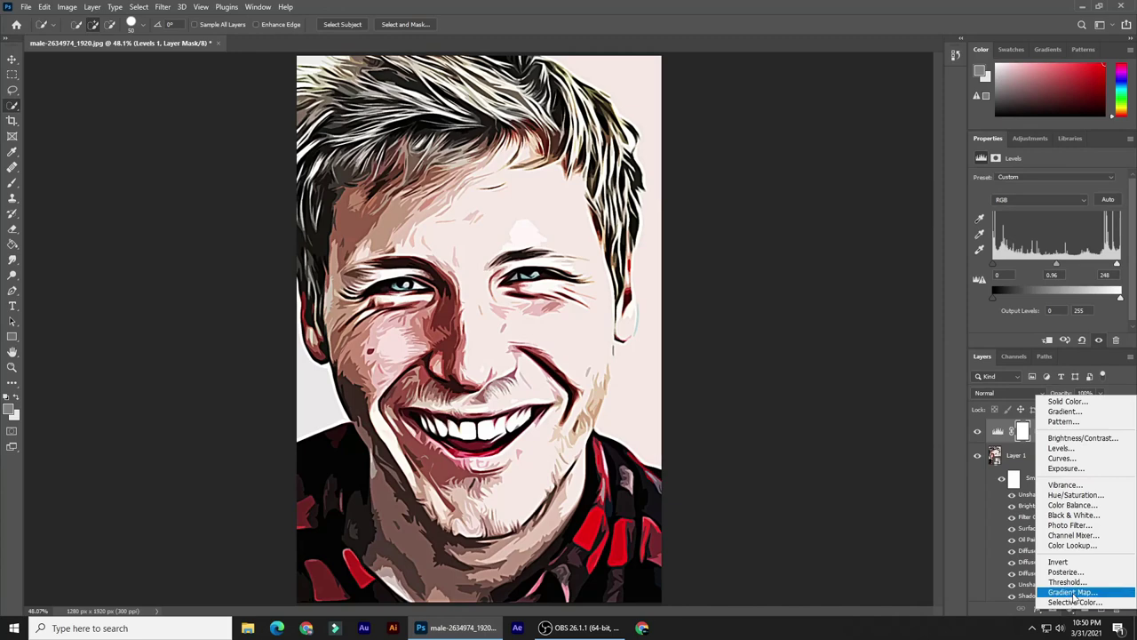
pyautogui.click(1073, 593)
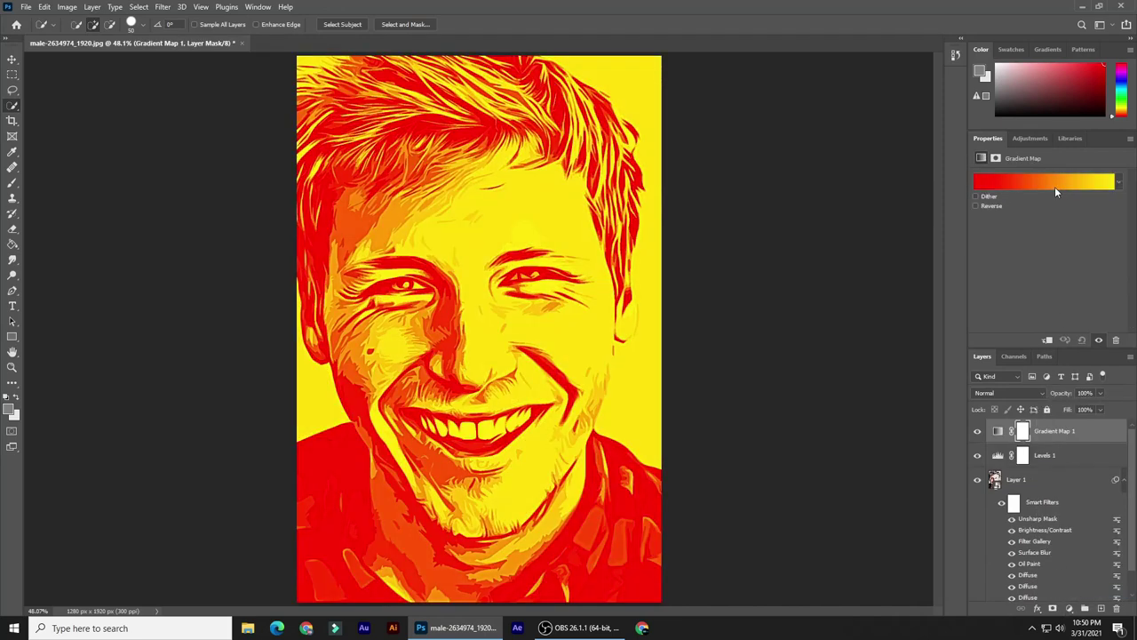
# Set the Gradient Map's blend mode to Color and bring up its gradient for editing.
pyautogui.click(1013, 392)
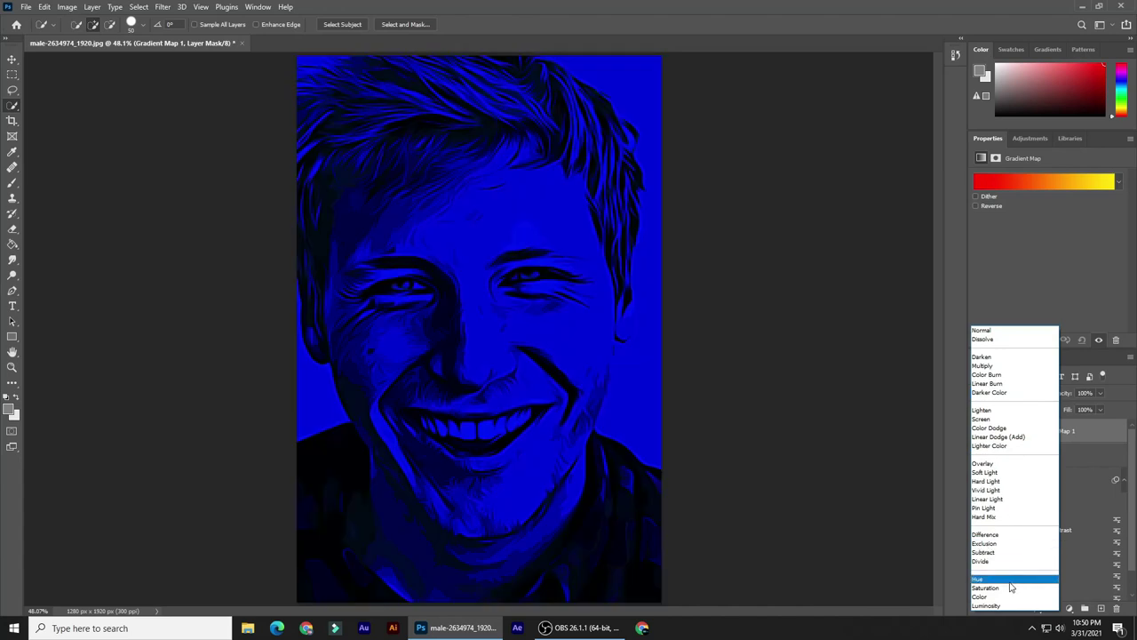
pyautogui.click(1010, 598)
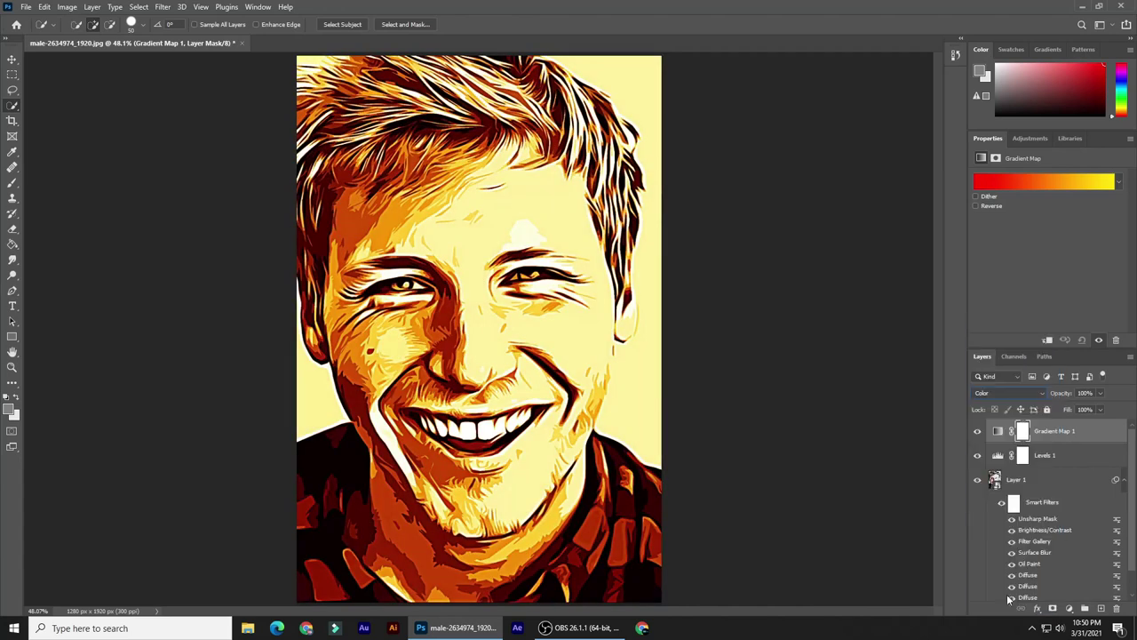
pyautogui.click(1053, 182)
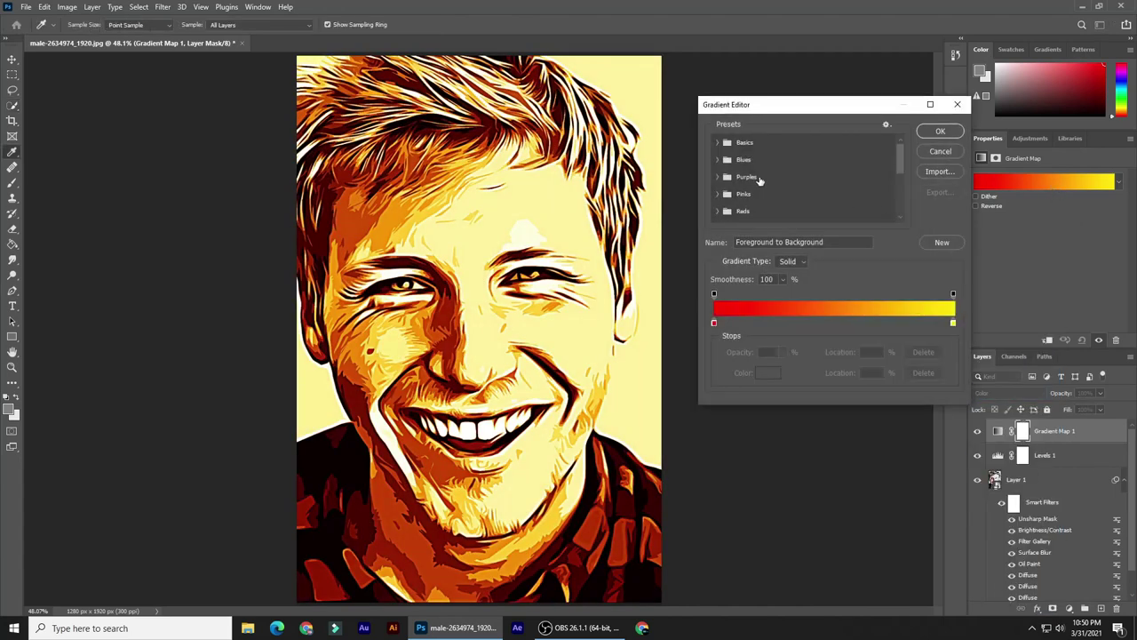
# Try several gradient presets and settle on the Blue_18 preset from Blues.
pyautogui.click(719, 143)
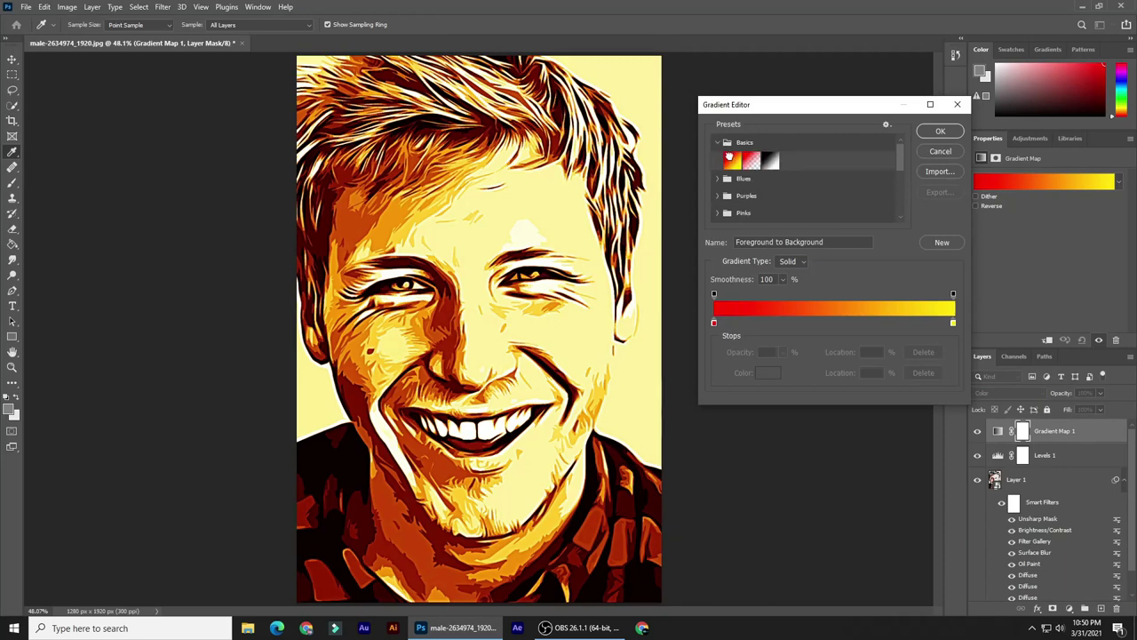
pyautogui.click(751, 162)
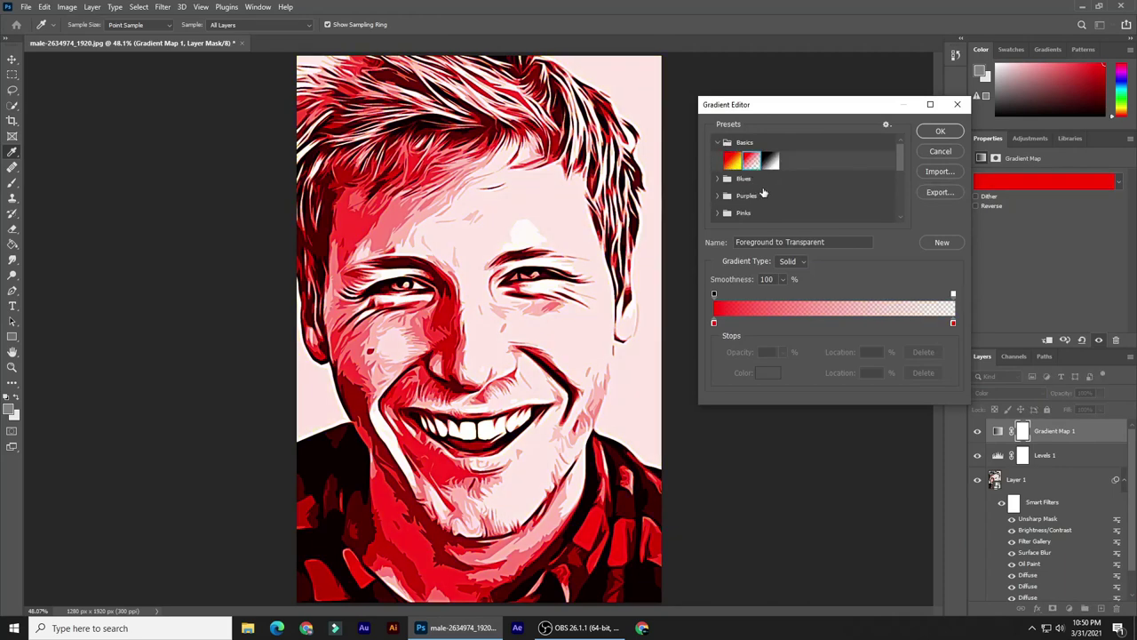
pyautogui.click(718, 178)
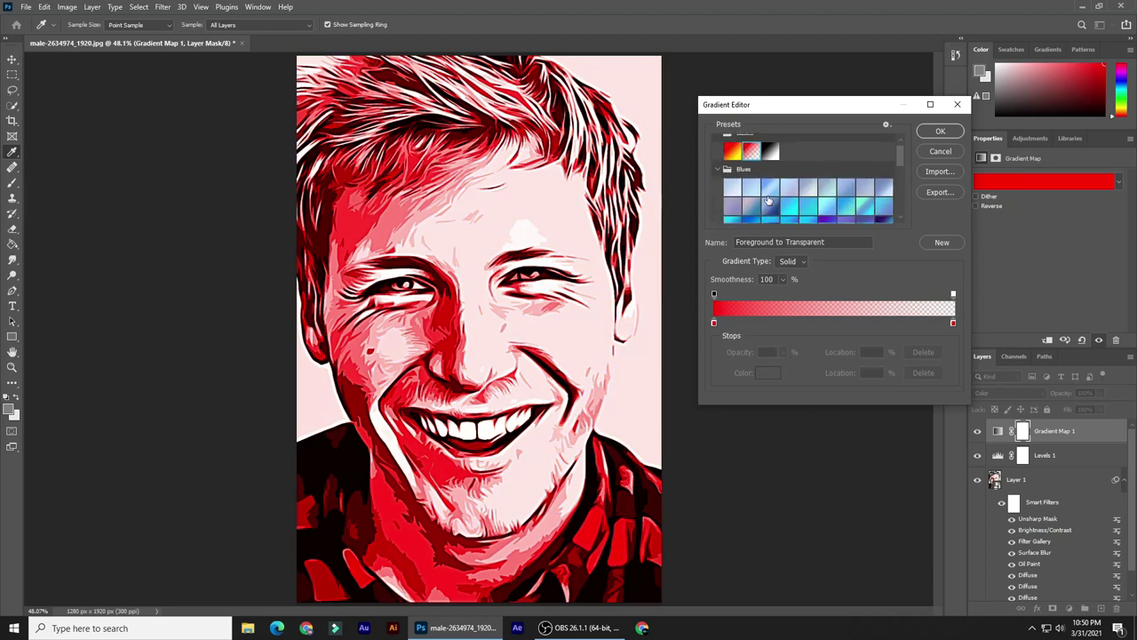
pyautogui.click(770, 201)
pyautogui.click(829, 198)
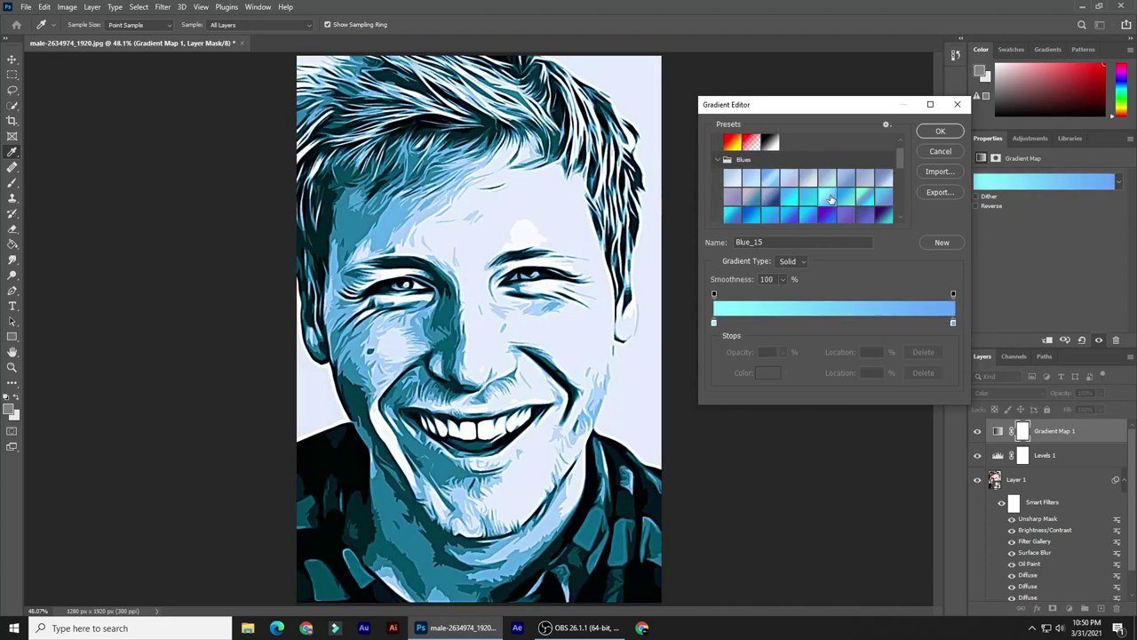
pyautogui.click(878, 198)
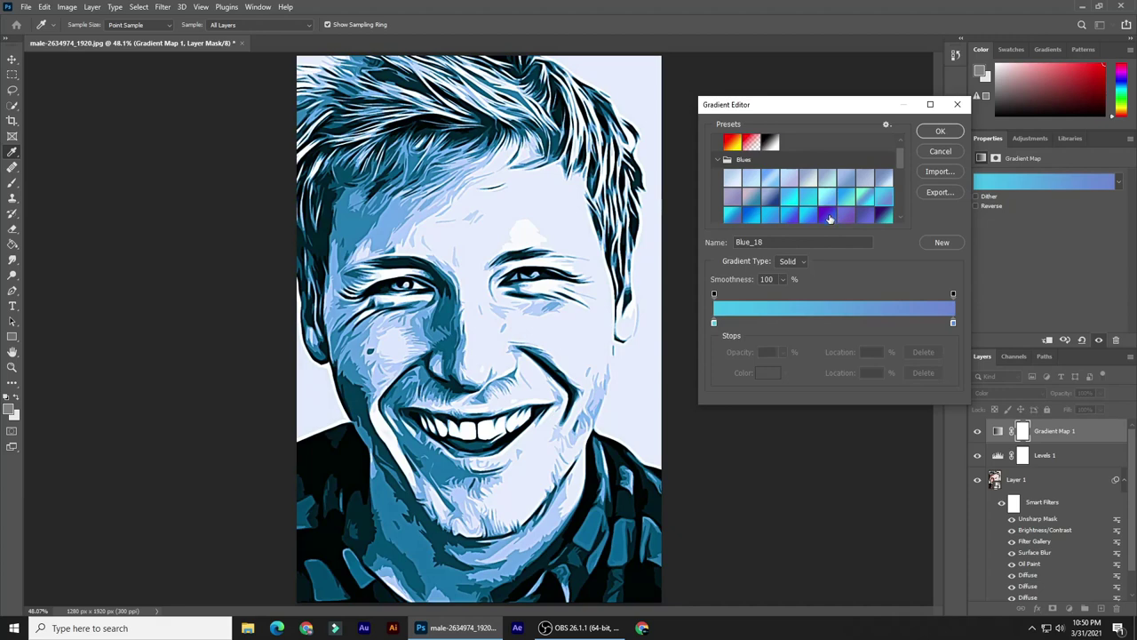
# Set the gradient's left colour stop to orange f47709.
pyautogui.click(715, 324)
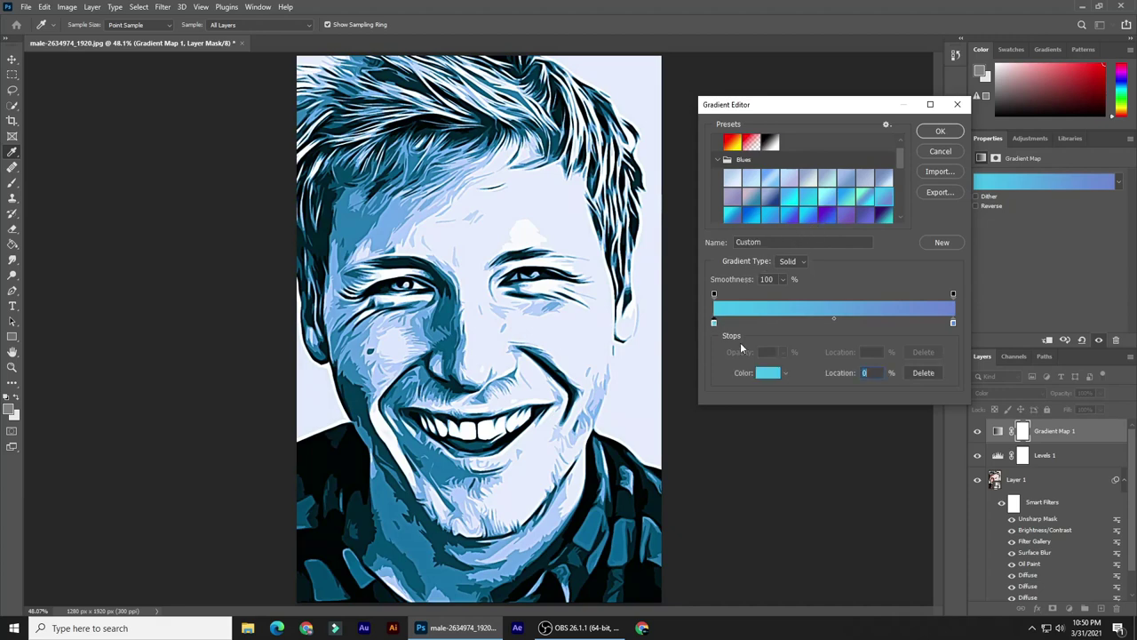
pyautogui.click(769, 372)
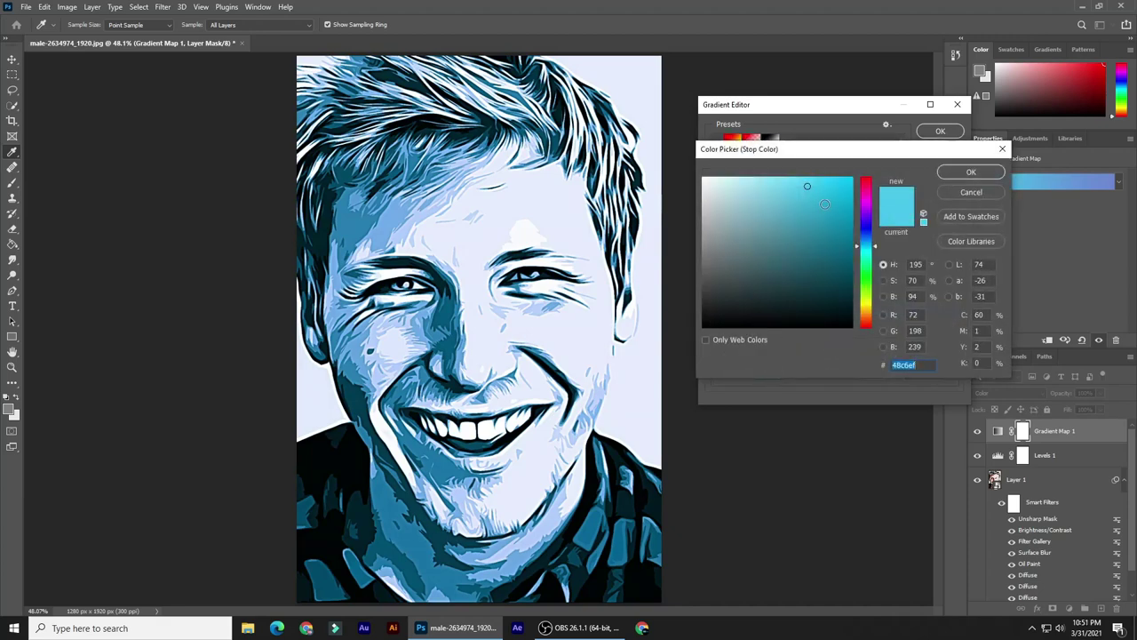
pyautogui.moveTo(869, 298); pyautogui.dragTo(869, 329)
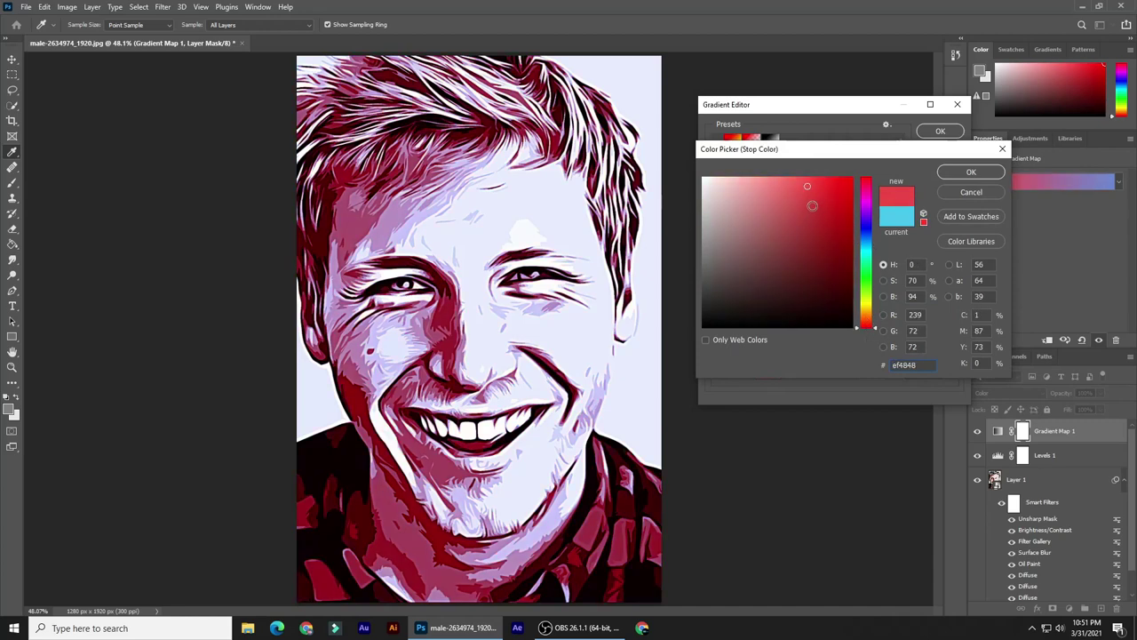
pyautogui.moveTo(834, 203); pyautogui.dragTo(847, 182)
pyautogui.click(869, 316)
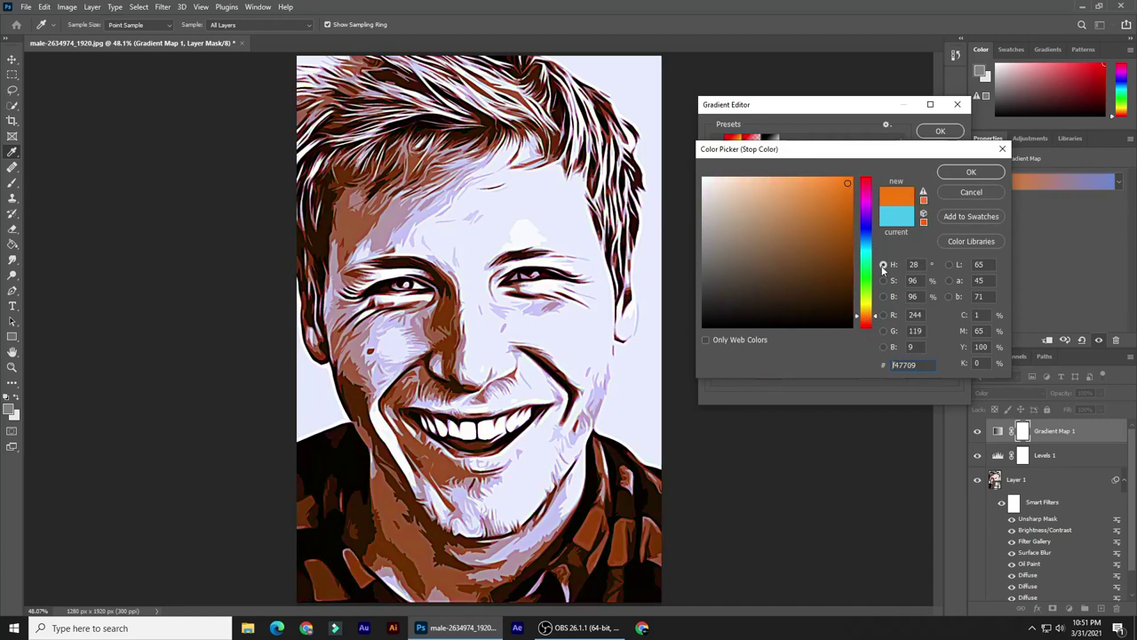
pyautogui.click(960, 172)
# Set the right colour stop to a fully saturated blue.
pyautogui.click(953, 323)
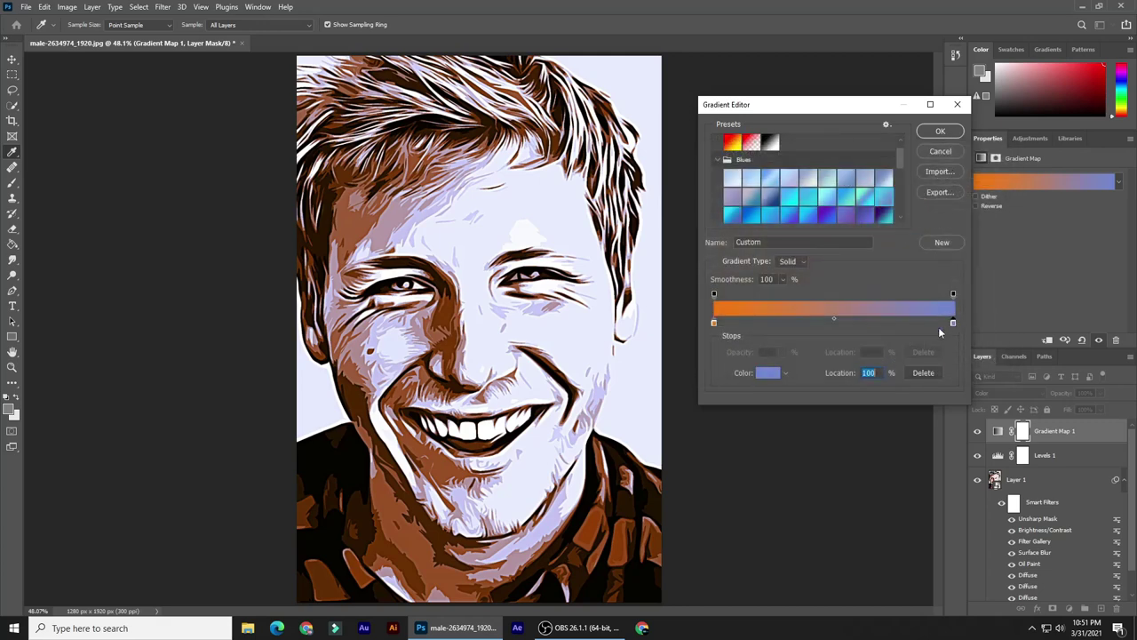
pyautogui.click(769, 373)
pyautogui.moveTo(829, 232); pyautogui.dragTo(867, 167)
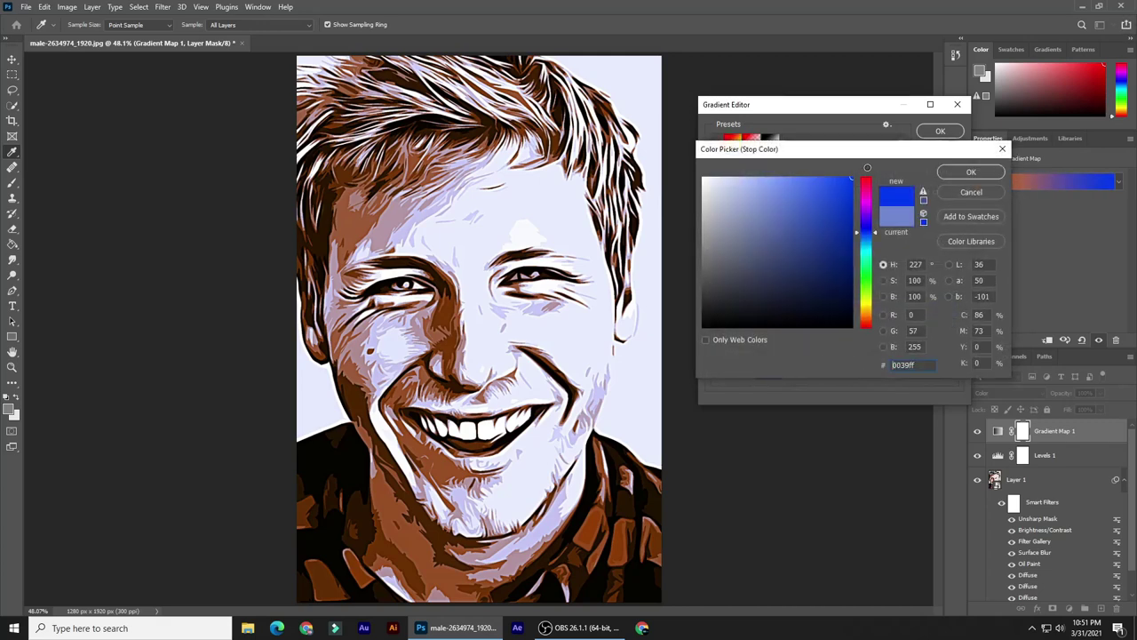